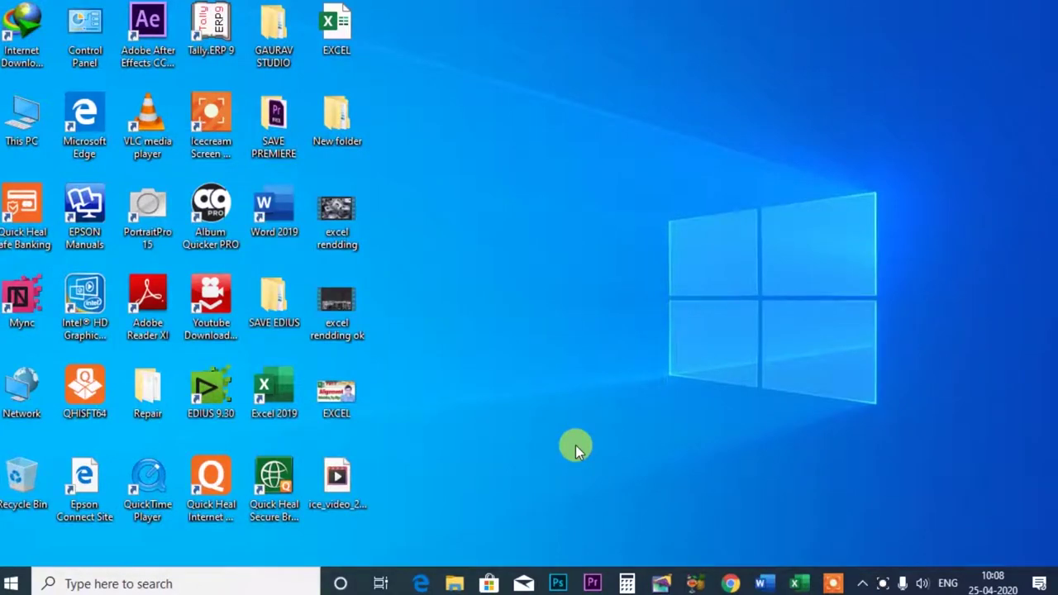
Step: Launch Adobe Photoshop 7.0 from the Windows Start menu's app list
left_click(3, 583)
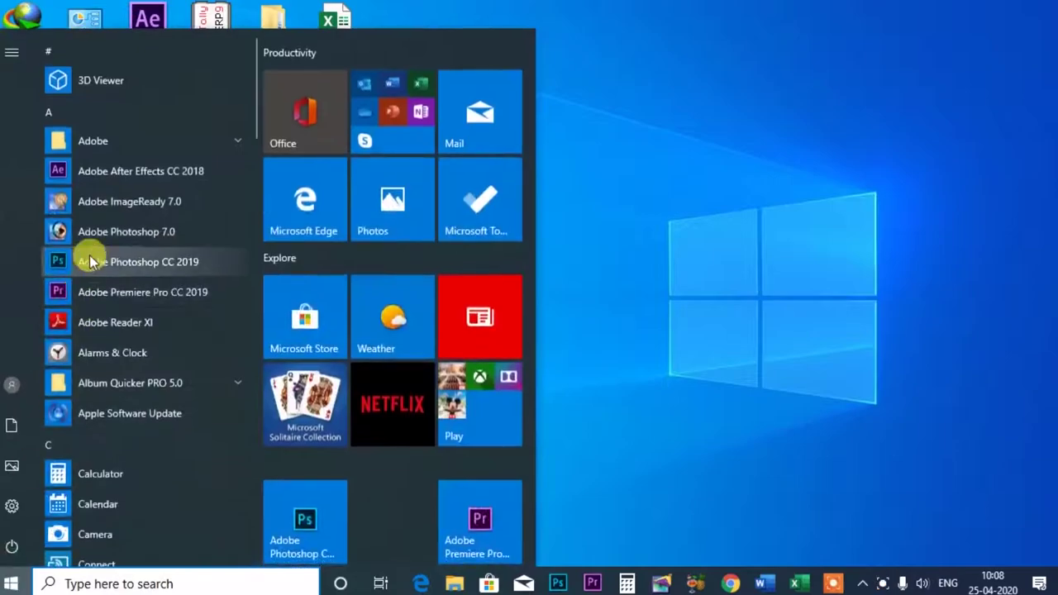
left_click(83, 224)
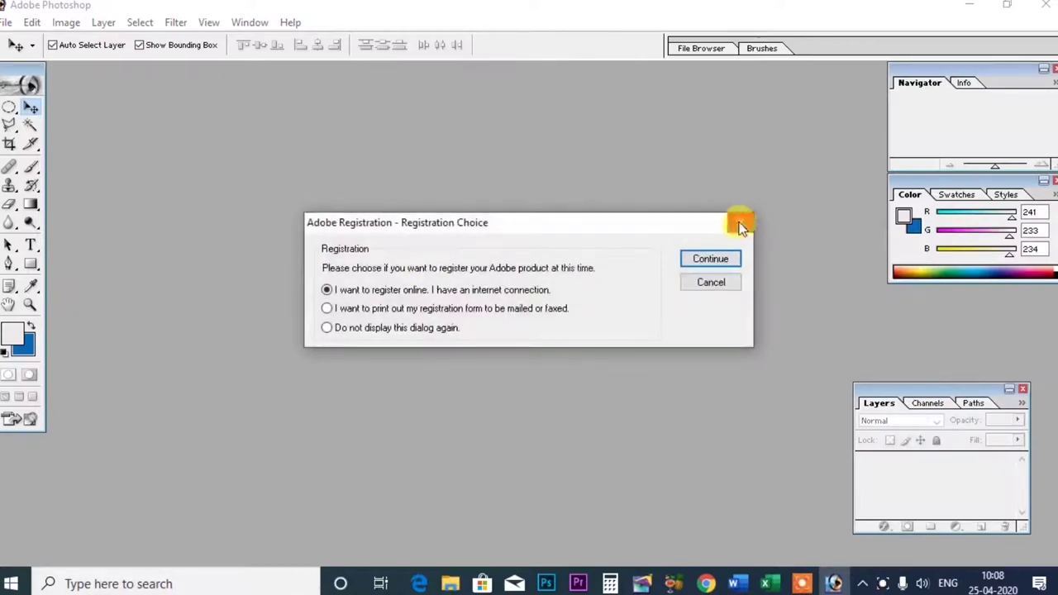
Step: Dismiss the registration prompt and open the PNG portrait image
left_click(740, 226)
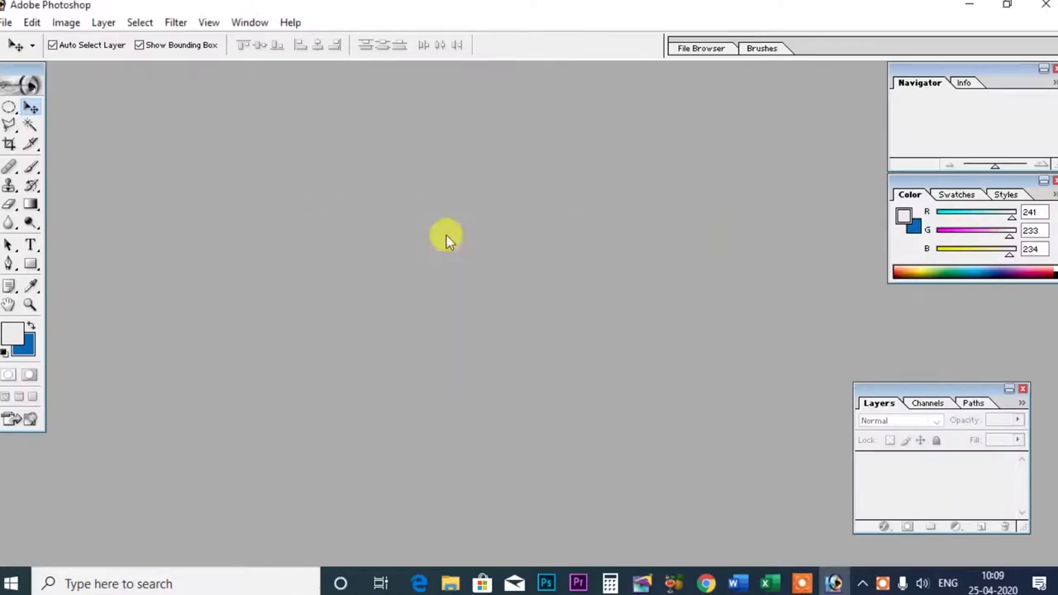
double_click(444, 236)
left_click_drag(1034, 137, 1034, 303)
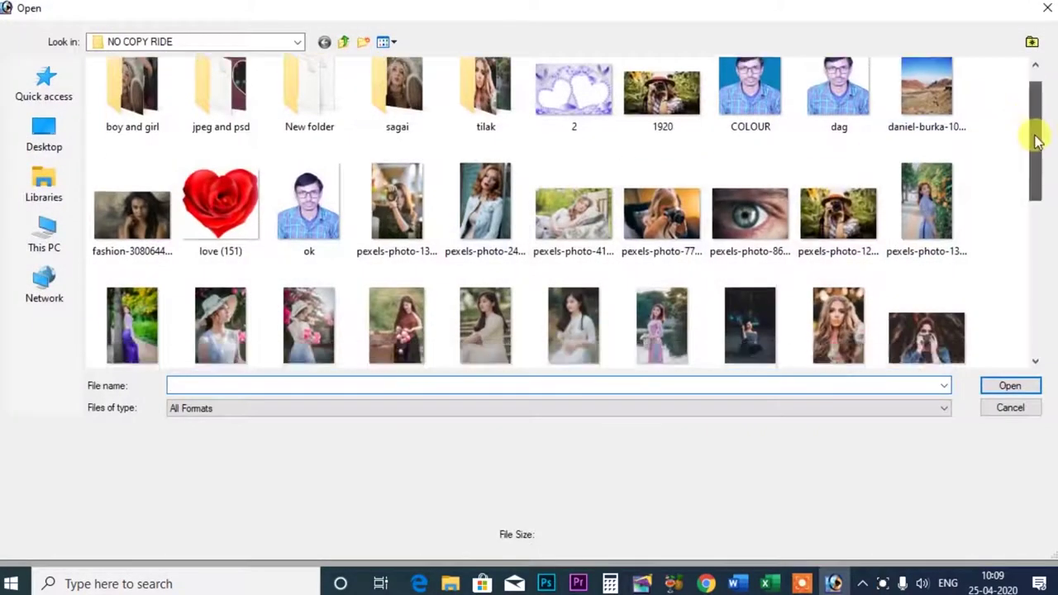
left_click(930, 169)
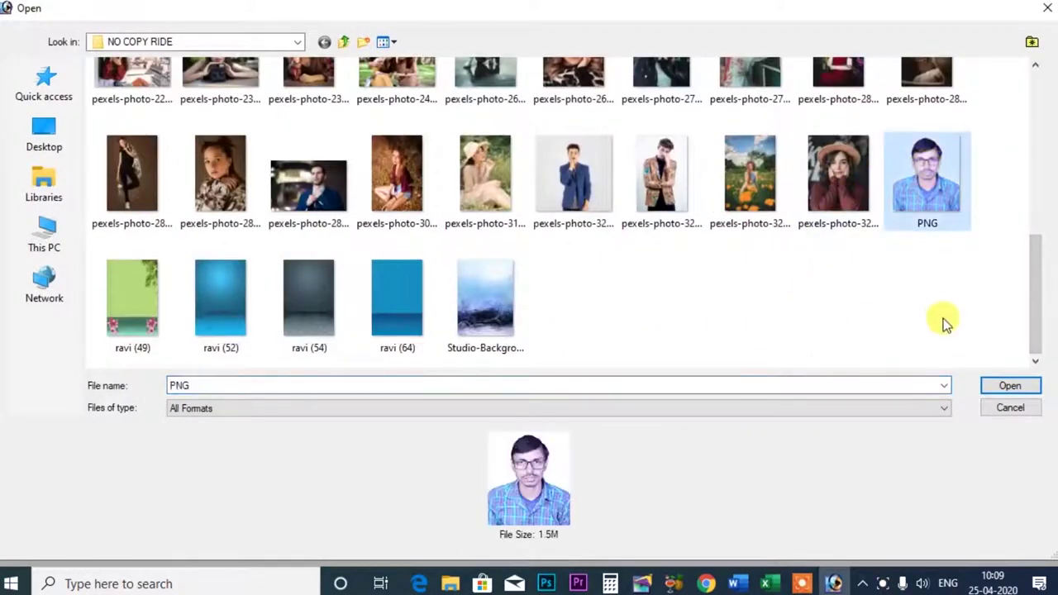
left_click(996, 385)
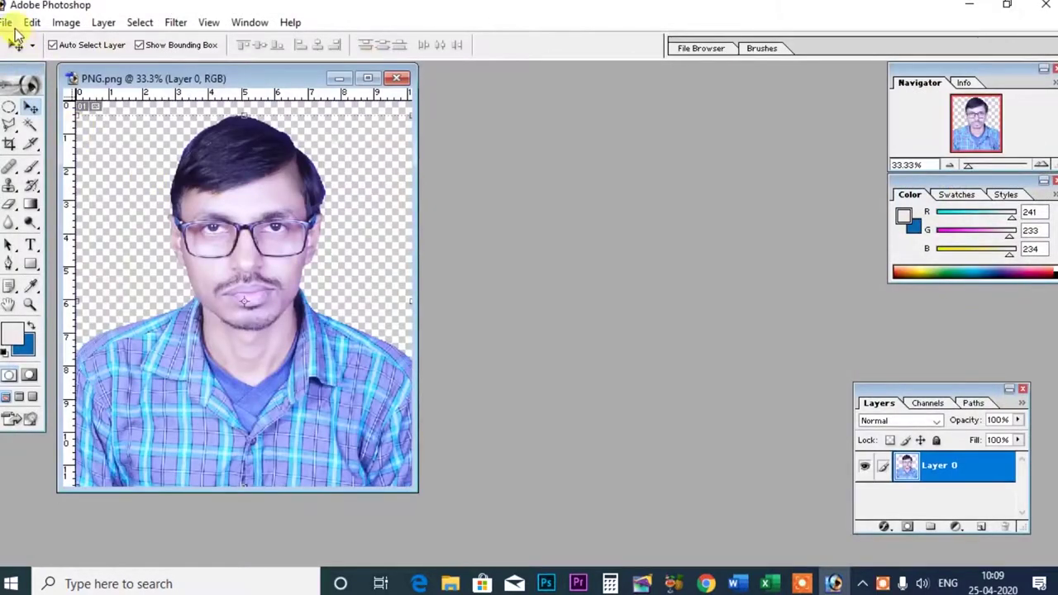
Step: Create a new 4x6 preset document beside the portrait and fill it with blue
left_click(8, 22)
left_click(24, 40)
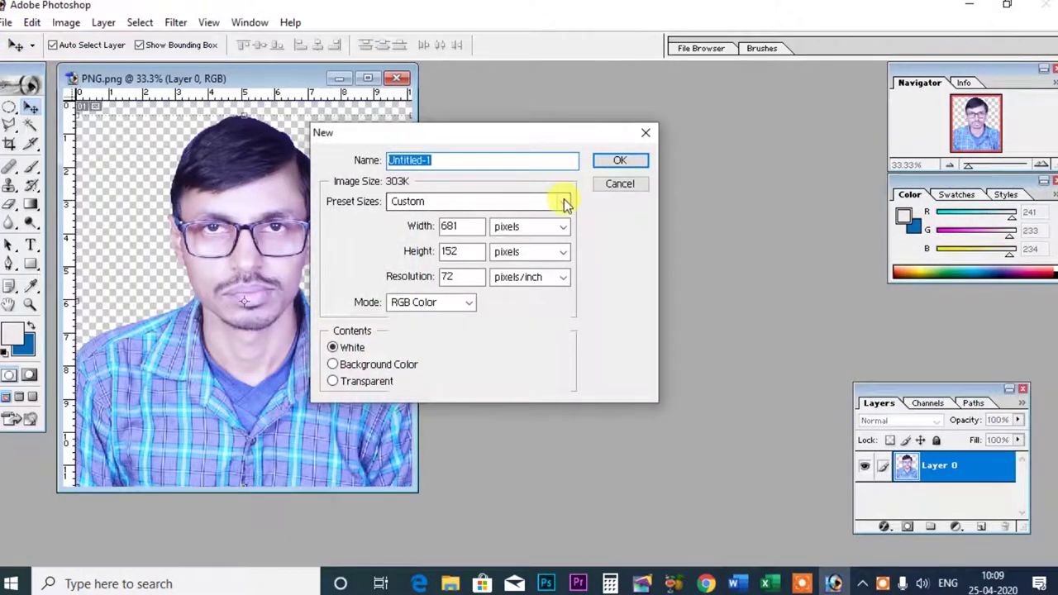
left_click(565, 203)
left_click(439, 123)
left_click(606, 164)
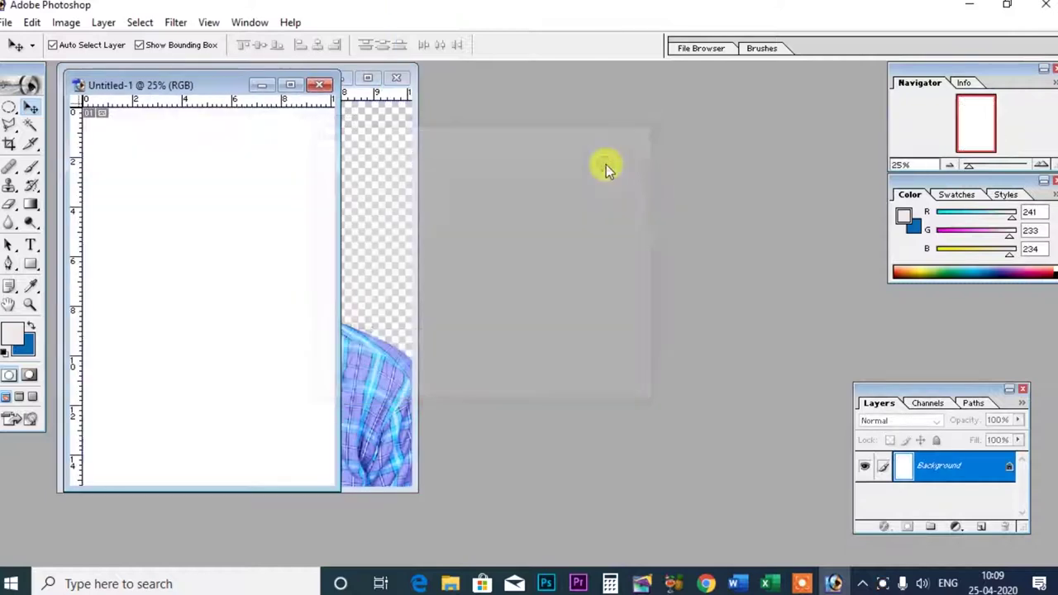
mouse_move(223, 82)
left_mouse_down()
mouse_move(573, 146)
mouse_move(627, 140)
left_mouse_up()
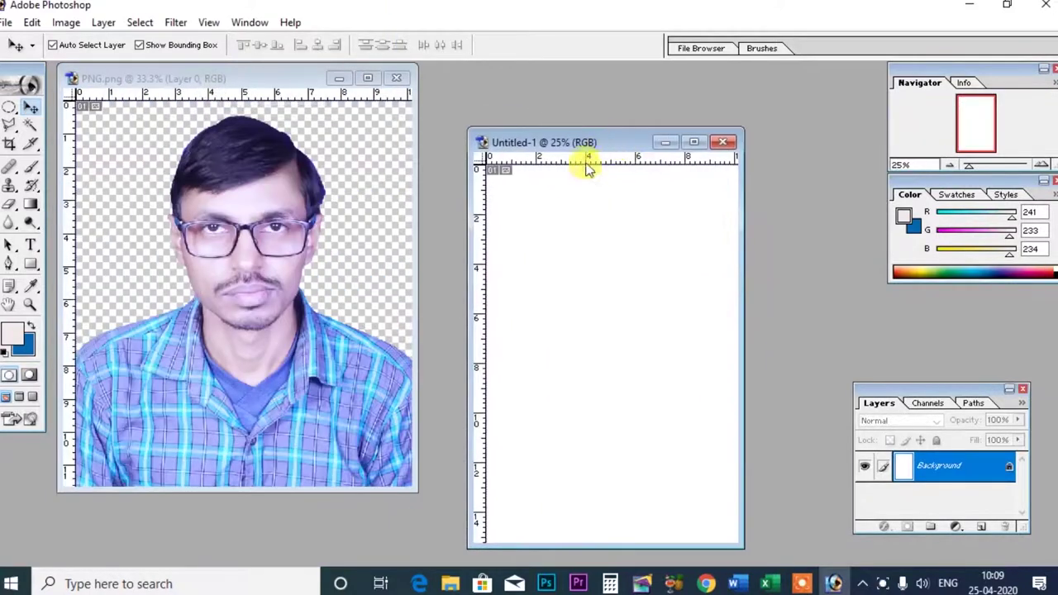
key("ctrl+BackSpace")
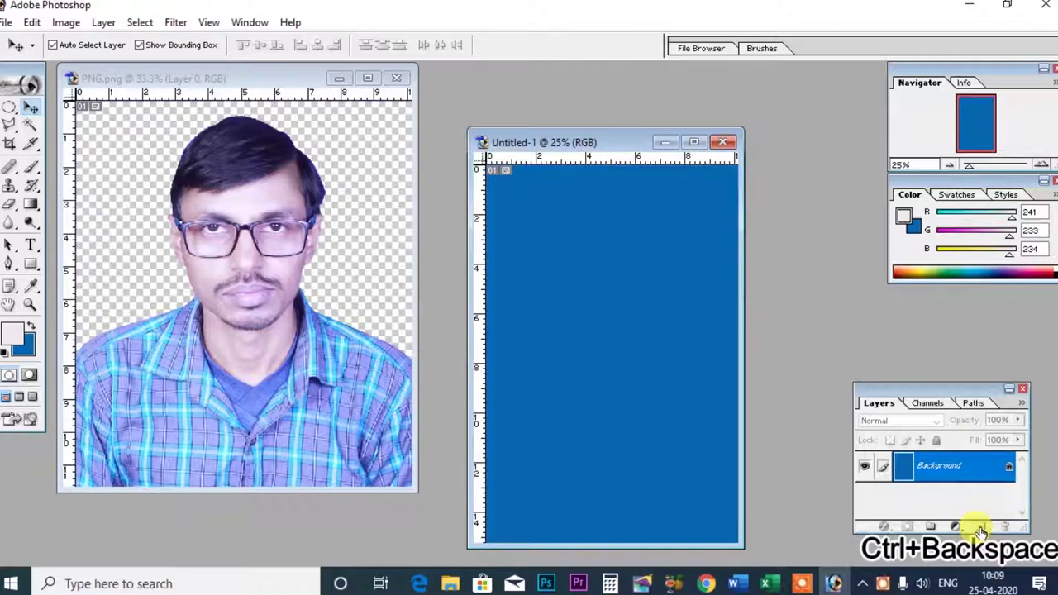
Step: Drag the portrait into the blue document as Layer 1, maximize it and zoom to 33.3%
left_click(33, 109)
left_click(164, 191)
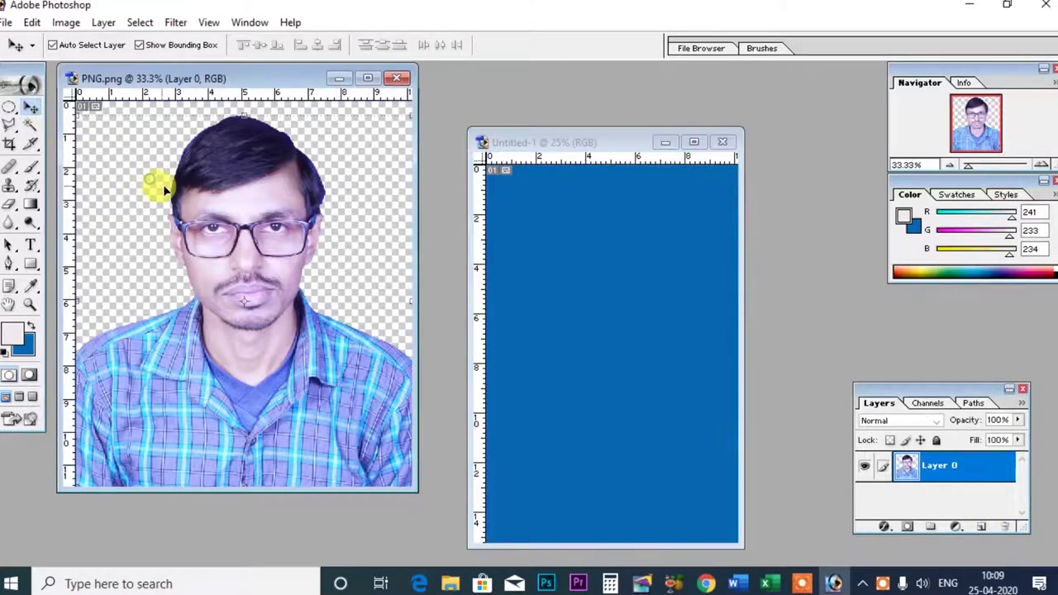
left_click_drag(207, 190, 562, 236)
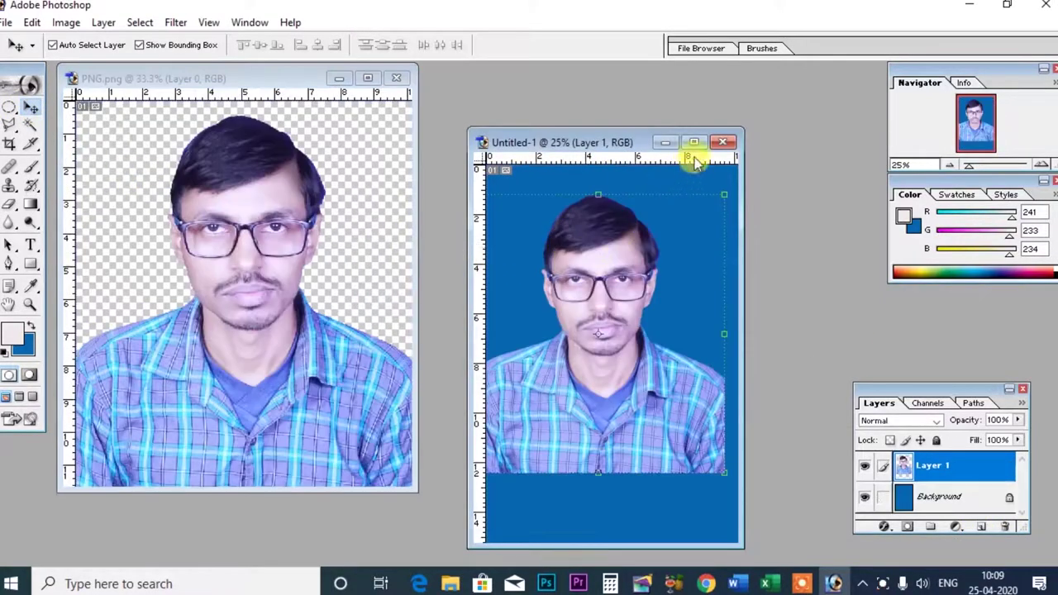
left_click(693, 141)
key("ctrl+plus")
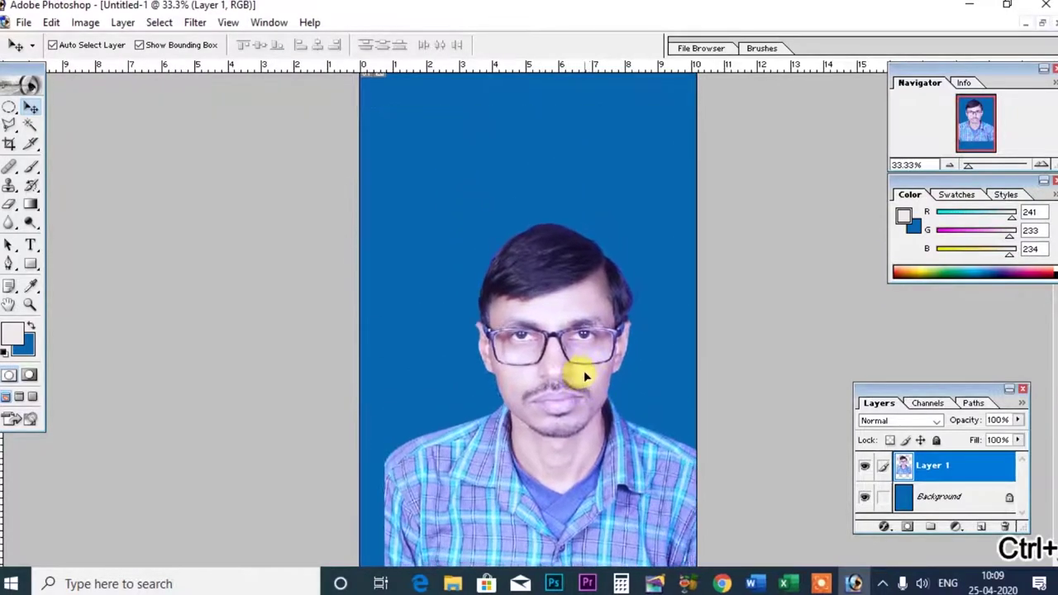
Step: Move the portrait about 80 px lower, hide it, and select the Background layer
left_click_drag(572, 324, 567, 379)
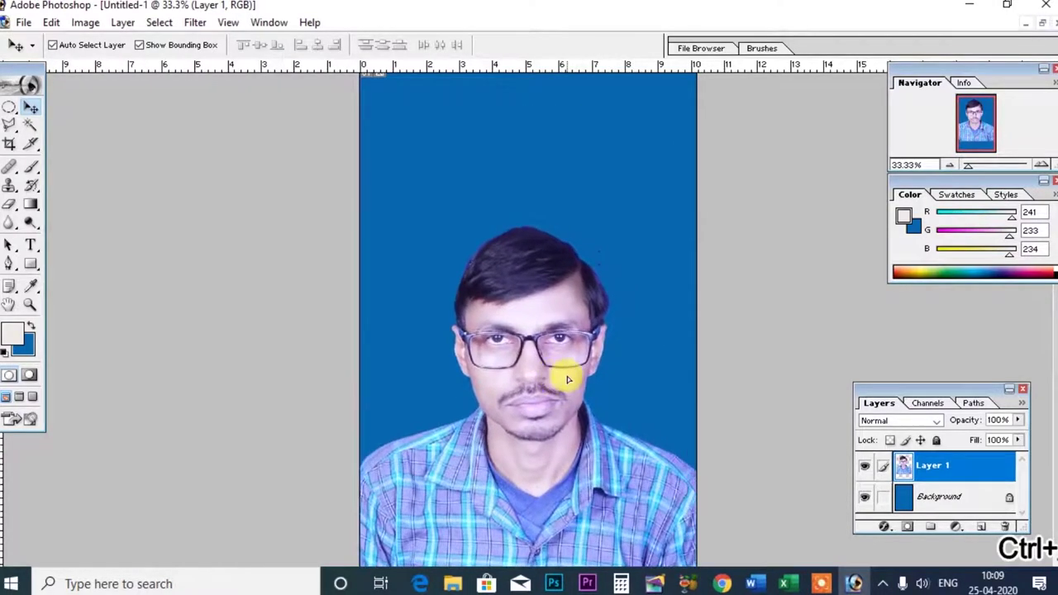
left_click(865, 467)
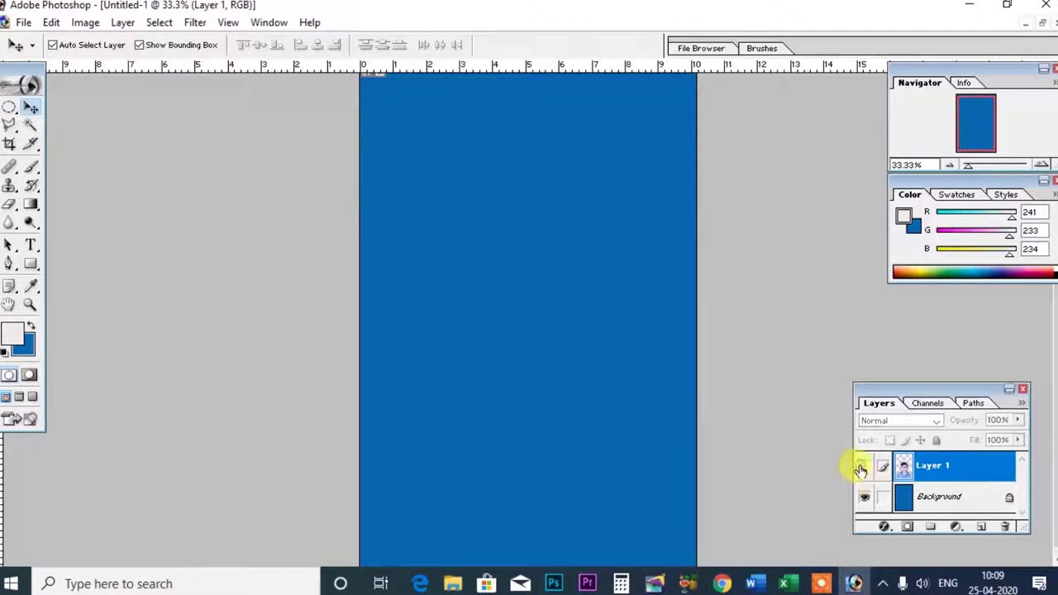
left_click(942, 500)
Step: Apply a centred 105mm Prime Lens Flare at brightness 148 to the background
left_click(221, 23)
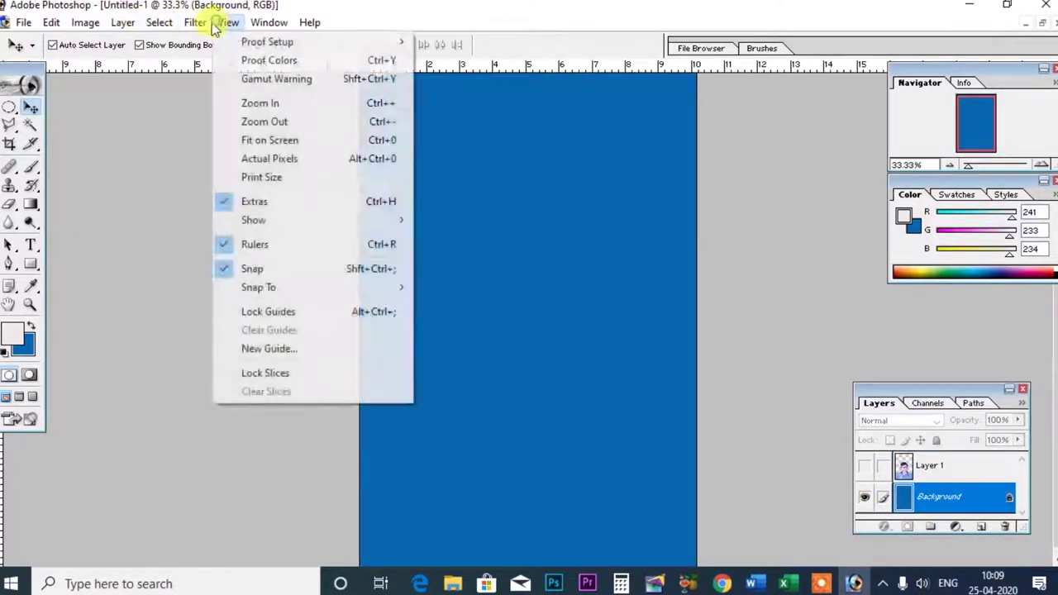
mouse_move(223, 238)
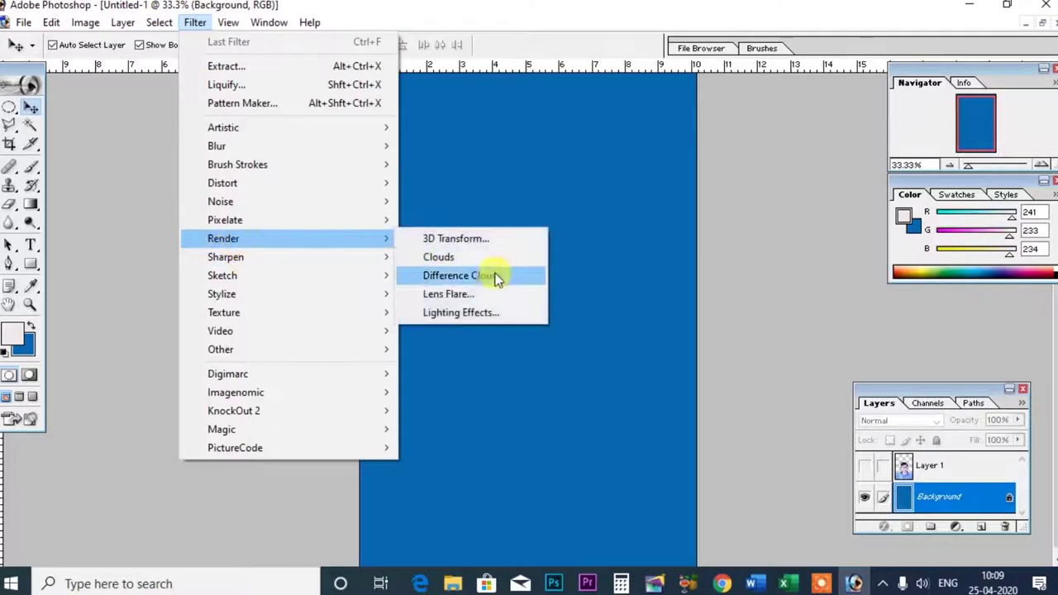
left_click(452, 299)
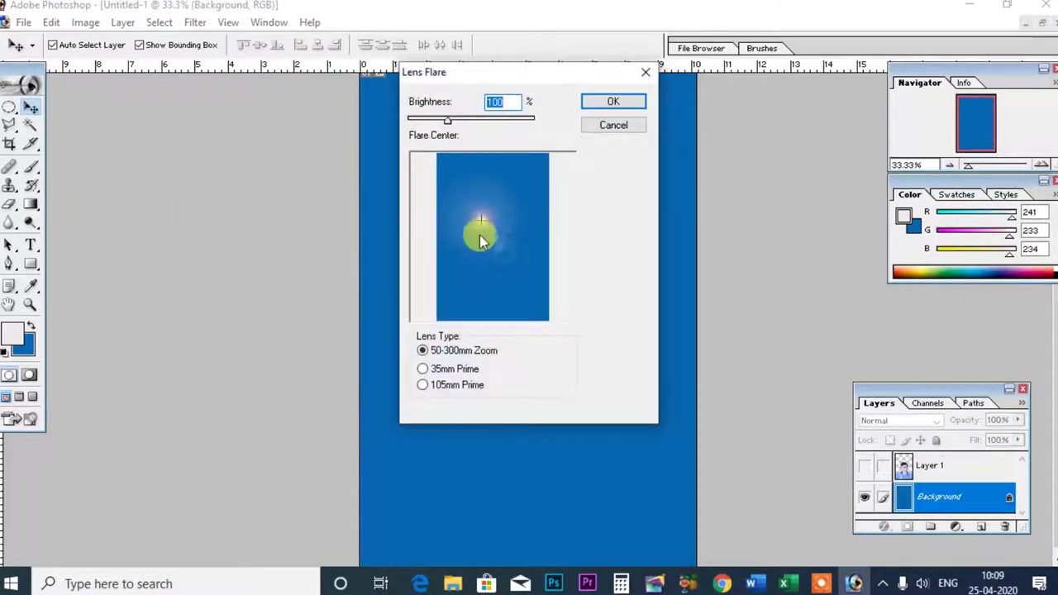
left_click(434, 386)
left_click_drag(480, 219, 493, 247)
left_click_drag(447, 121, 464, 119)
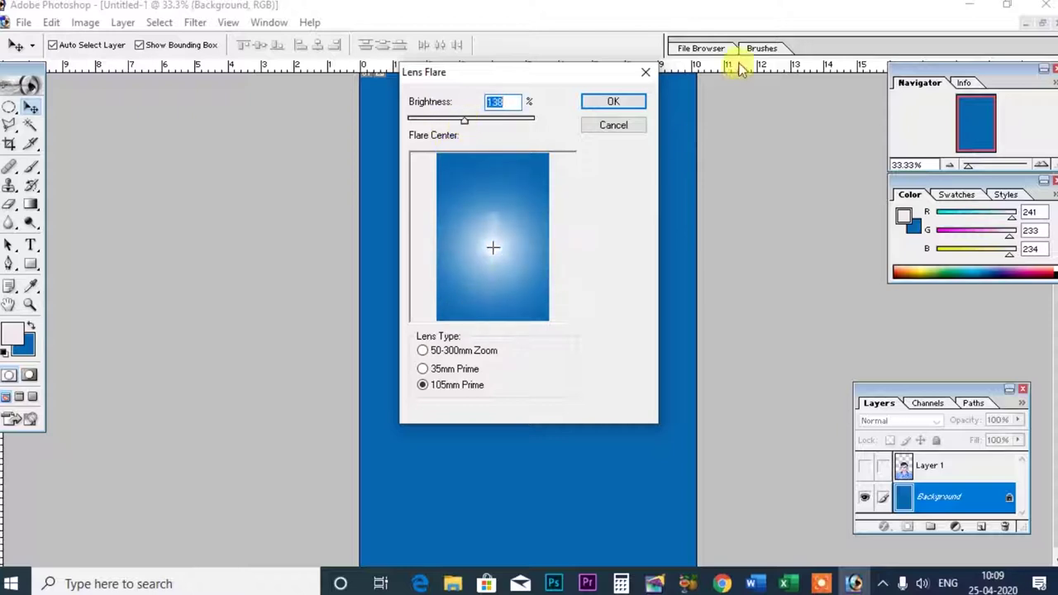
left_click(620, 101)
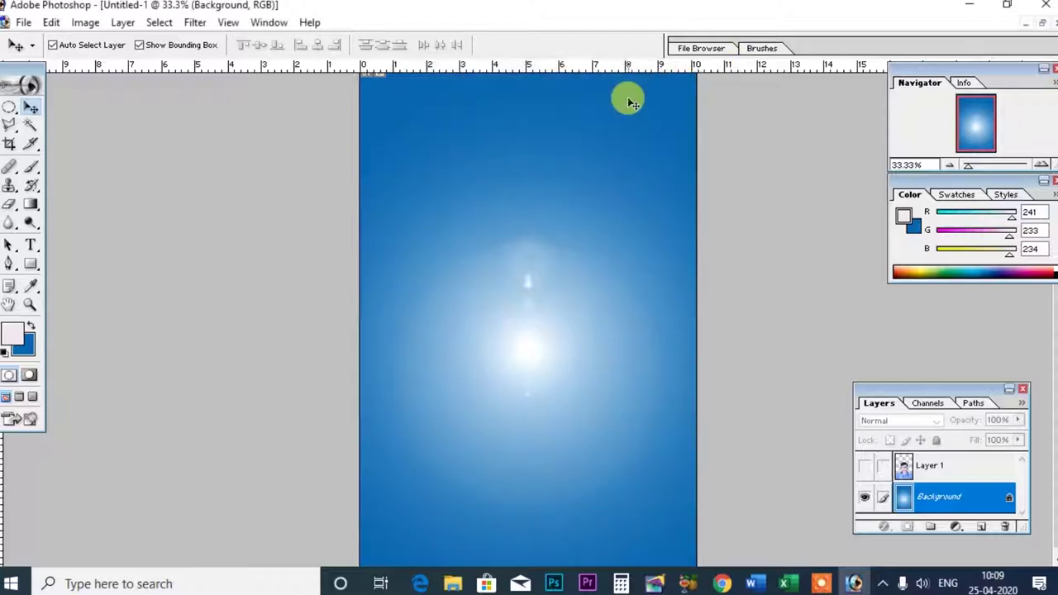
Step: Toggle the portrait to compare it over the flare, then undo the Lens Flare
left_click(865, 467)
left_click(866, 469)
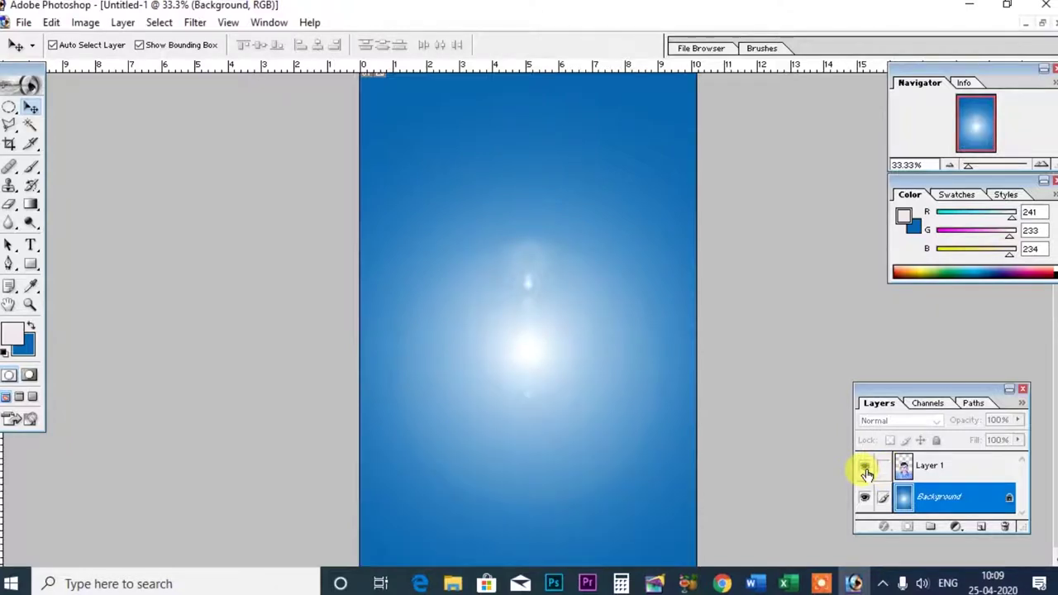
left_click(865, 468)
left_click(865, 467)
left_click(864, 468)
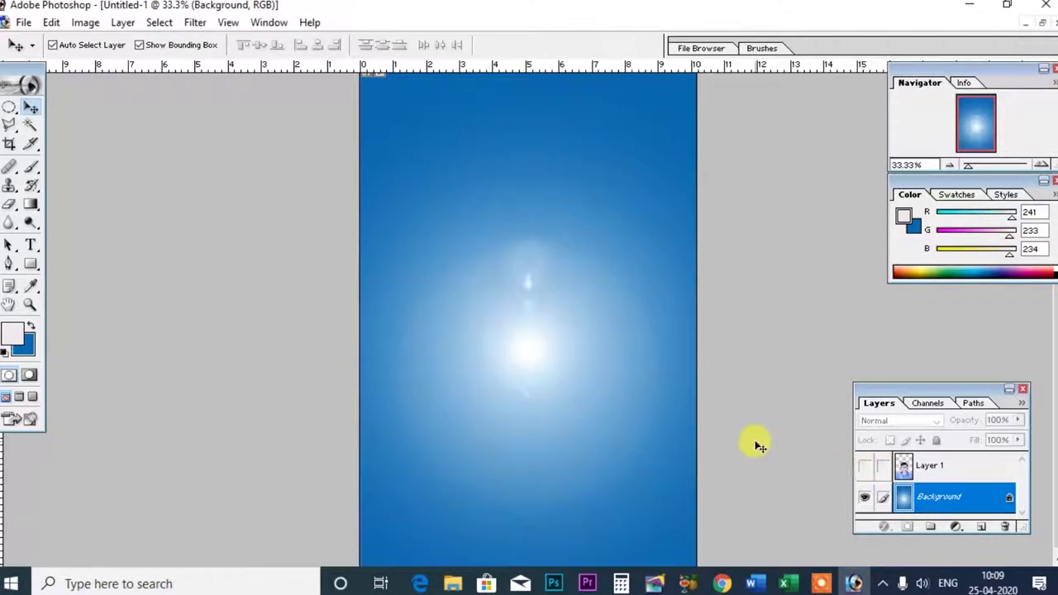
key("ctrl+z")
Step: Apply the 2 O'clock Spotlight Lighting Effects style to the blue background
left_click(195, 22)
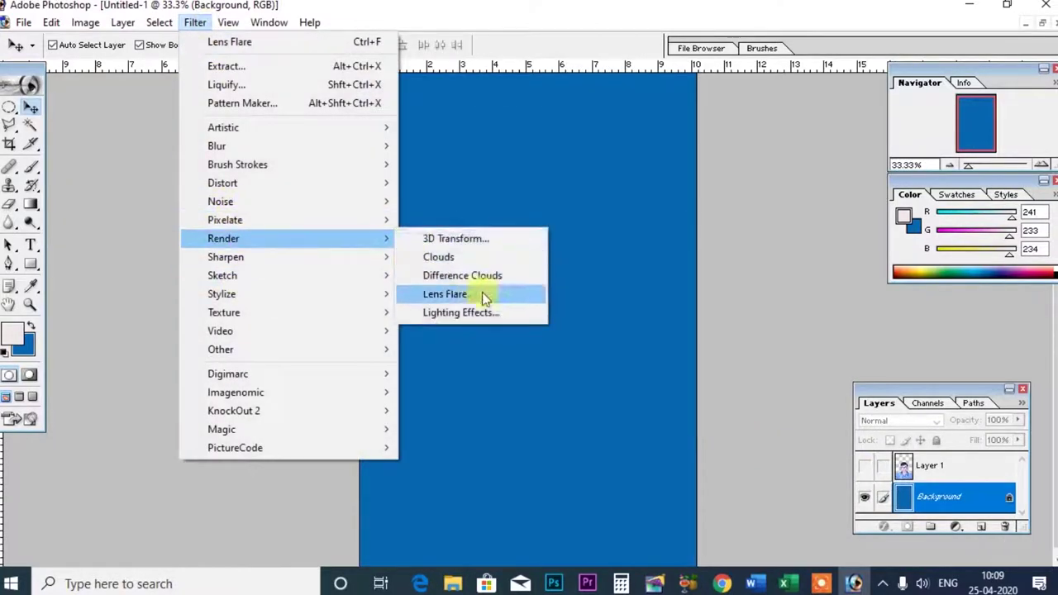
mouse_move(223, 238)
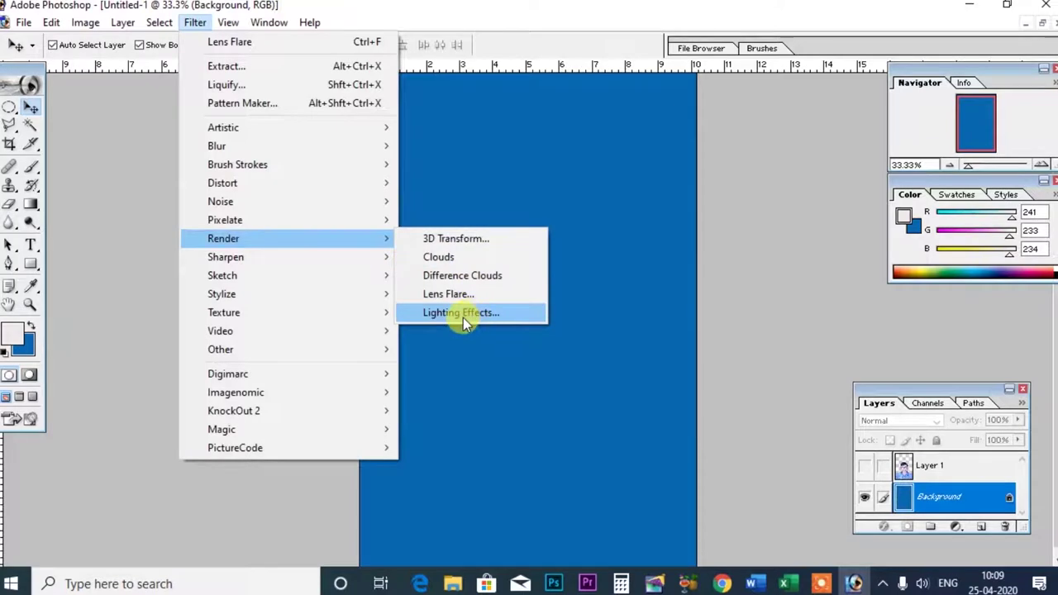
left_click(462, 317)
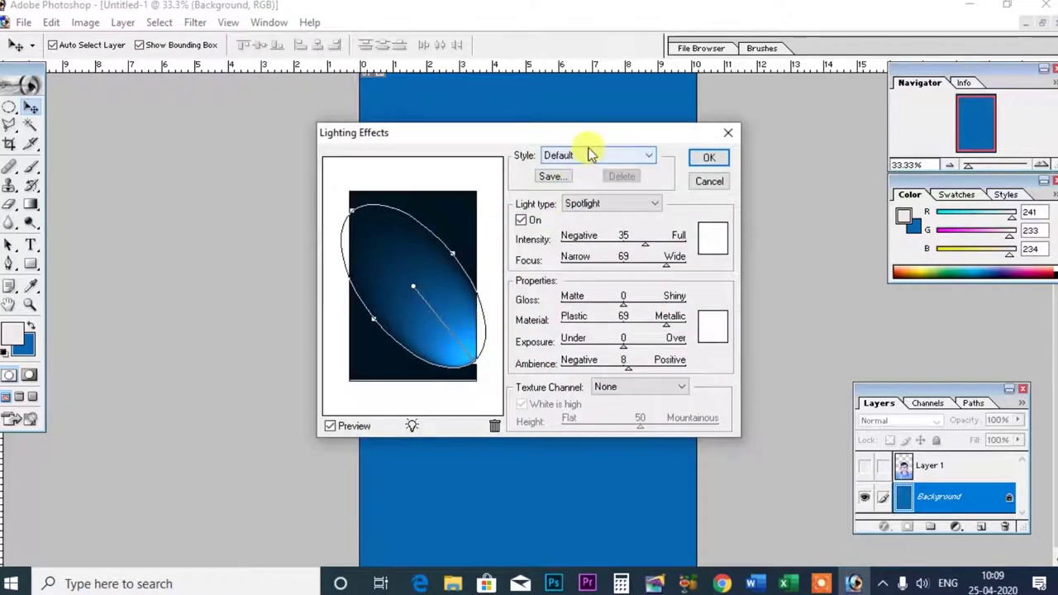
left_click(589, 157)
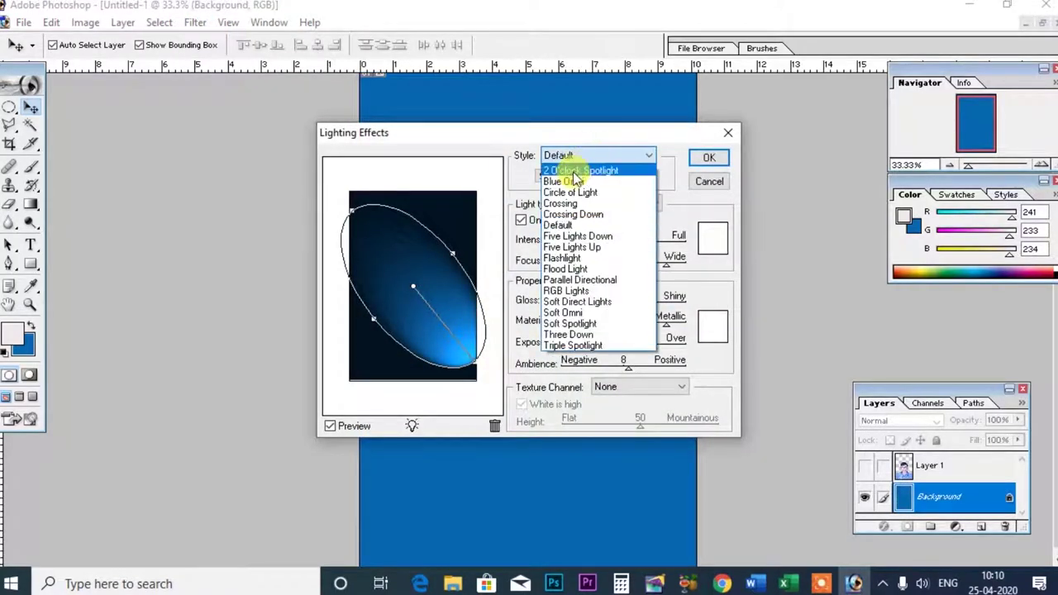
left_click(575, 171)
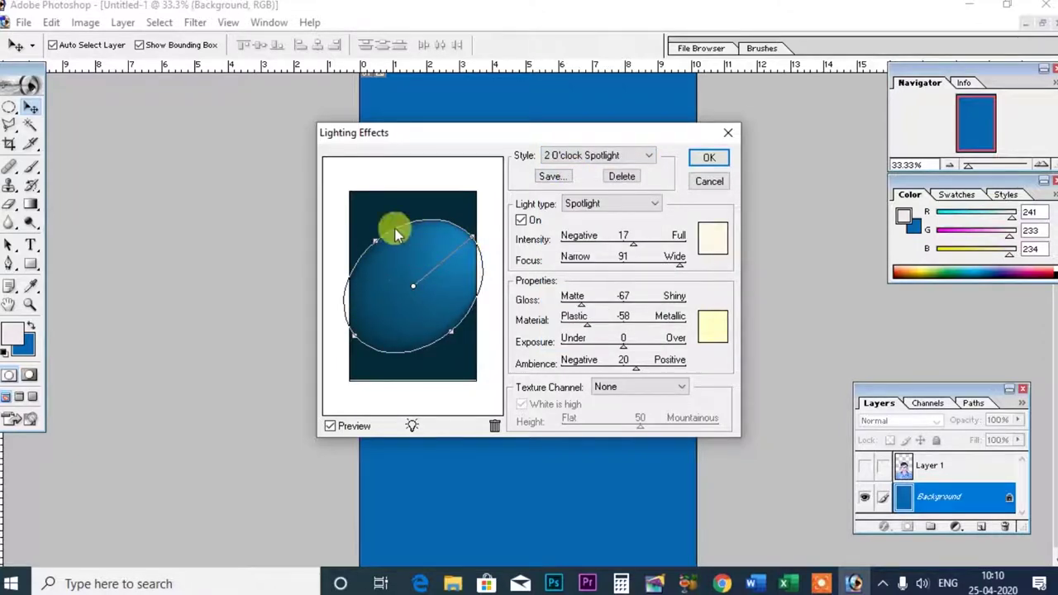
left_click(712, 159)
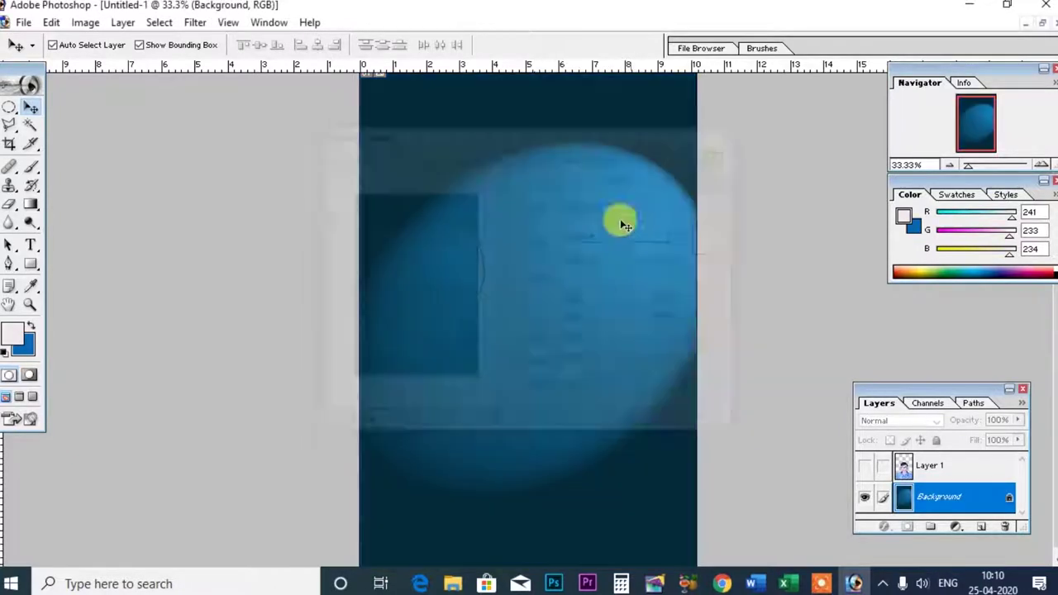
Step: Compare the portrait over the spotlit background, then undo the lighting
left_click(865, 466)
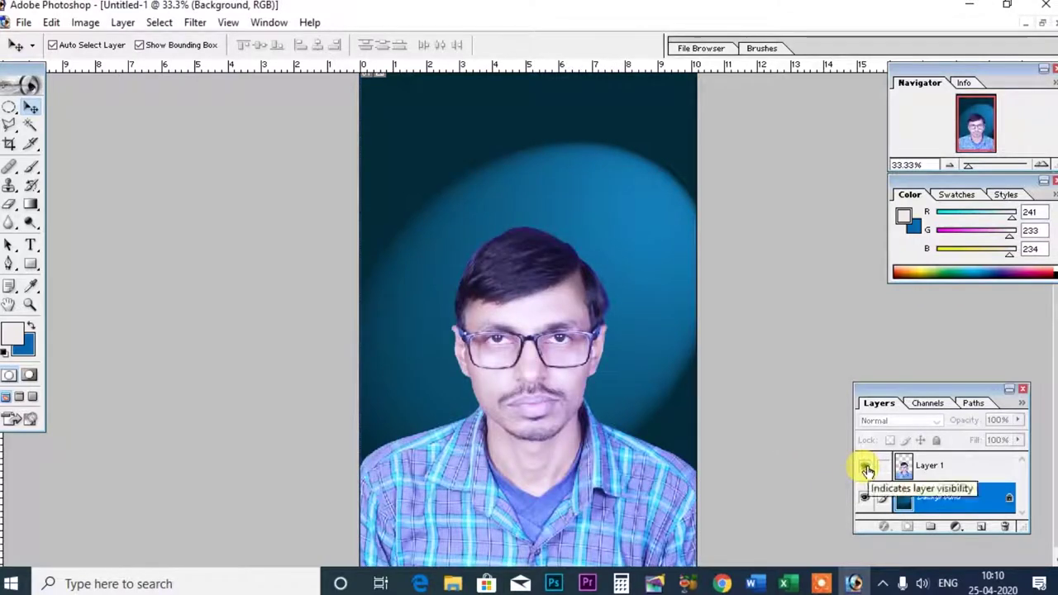
left_click(864, 467)
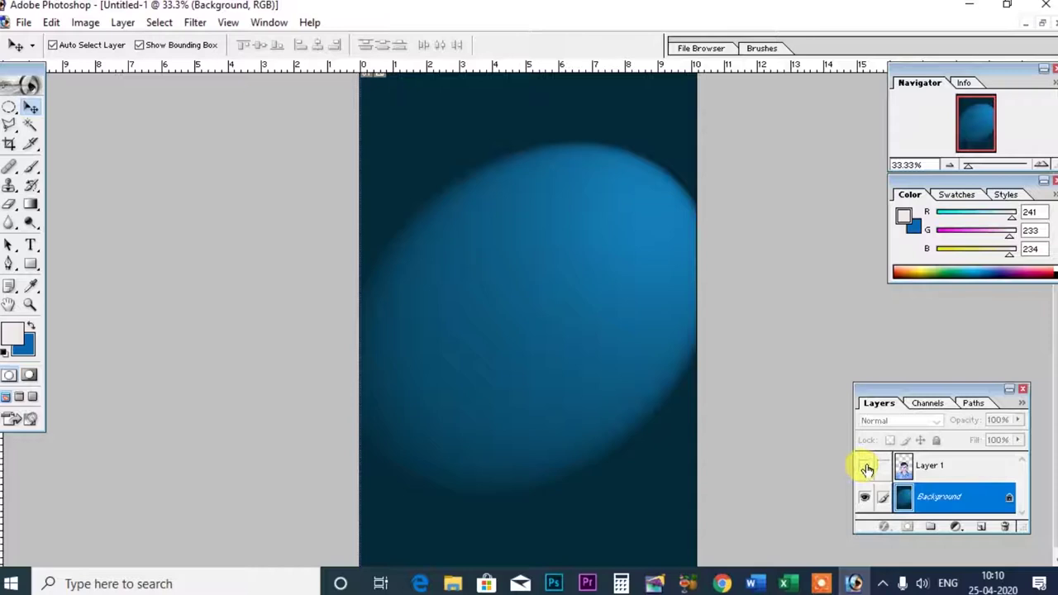
key("ctrl+z")
Step: Apply the Blue Omni Lighting Effects style with an enlarged glow area to the background
left_click(195, 22)
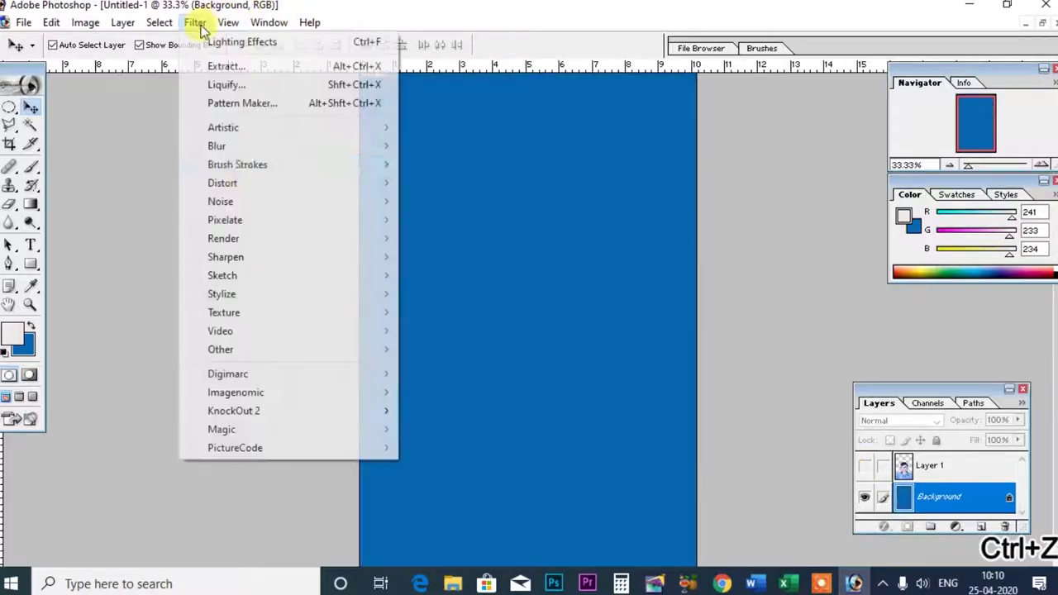
mouse_move(223, 238)
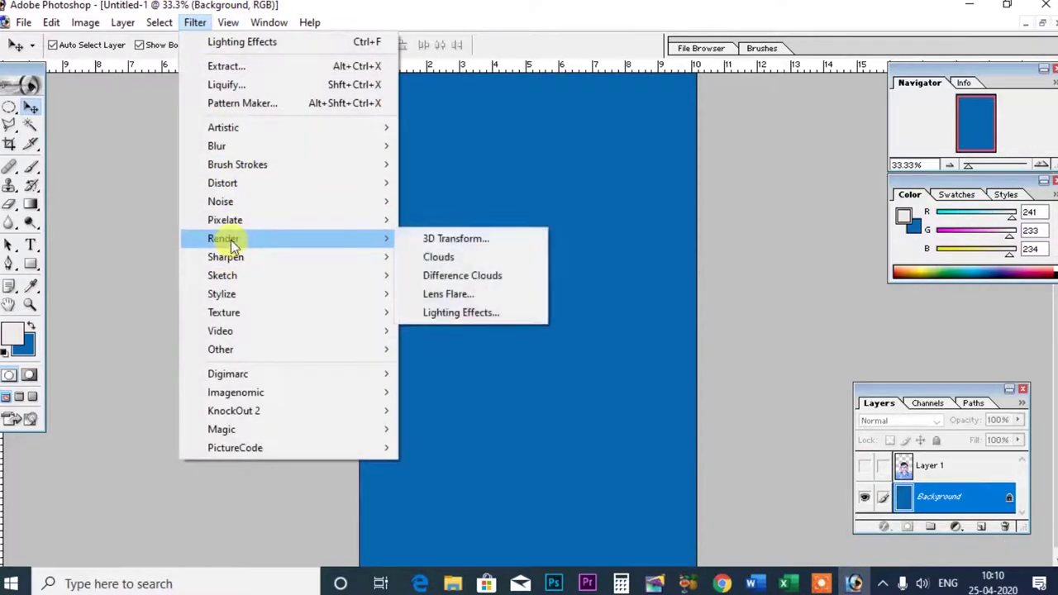
left_click(486, 315)
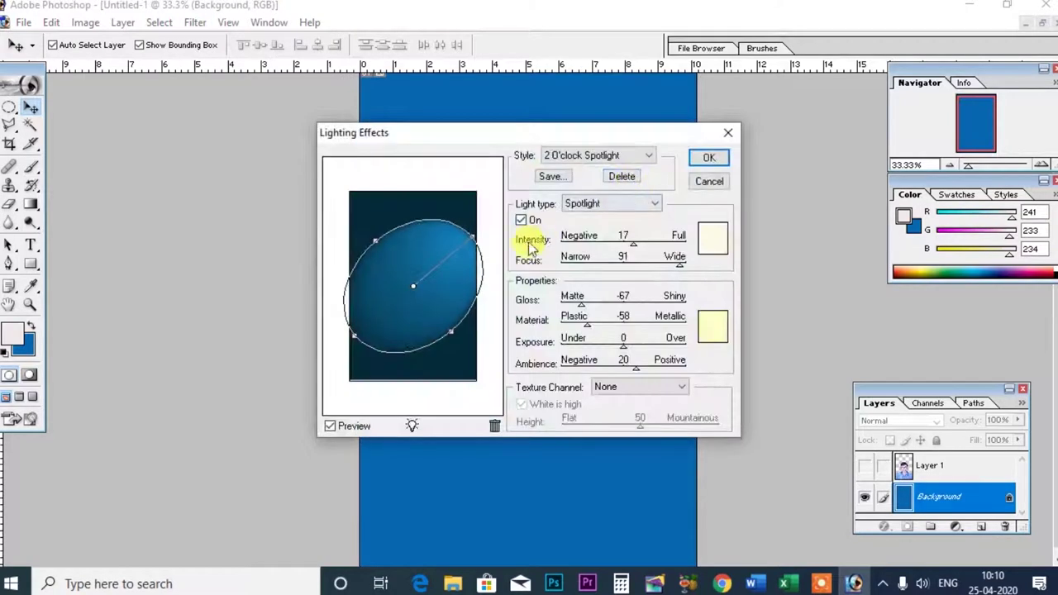
left_click(605, 158)
left_click(569, 184)
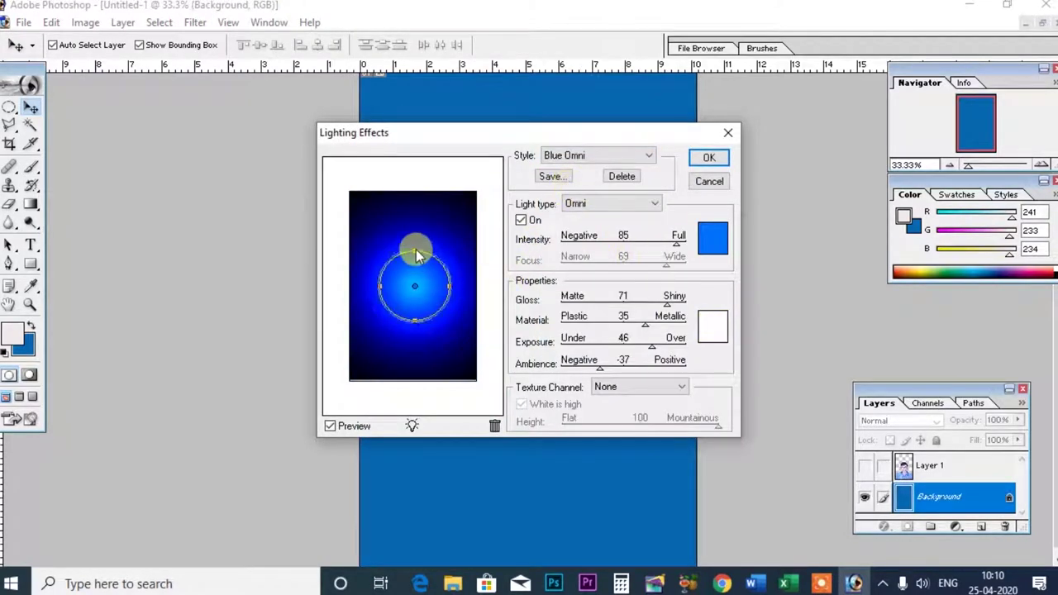
left_click_drag(415, 253, 415, 241)
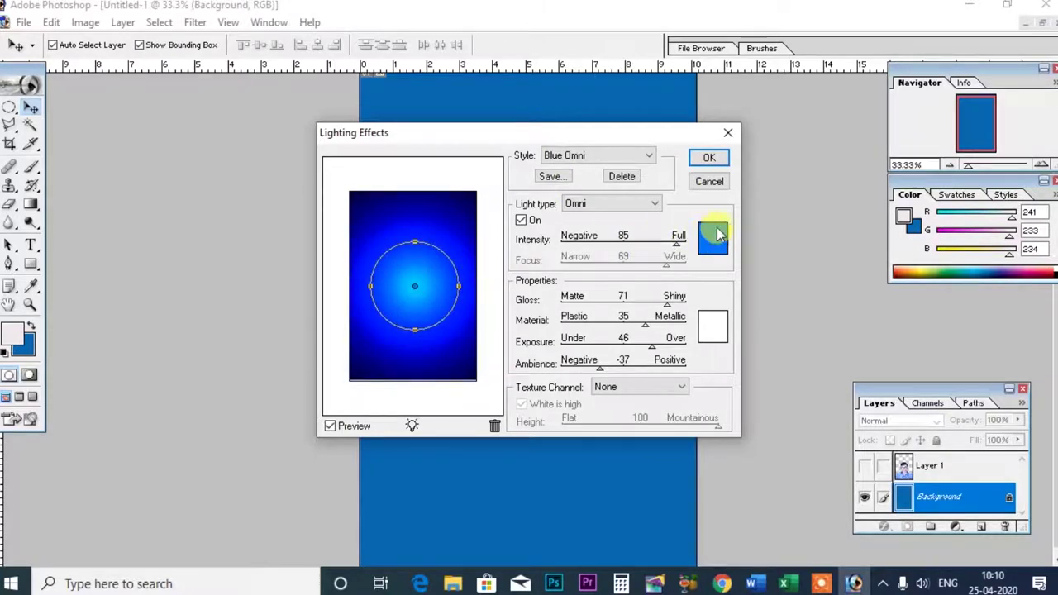
left_click(709, 157)
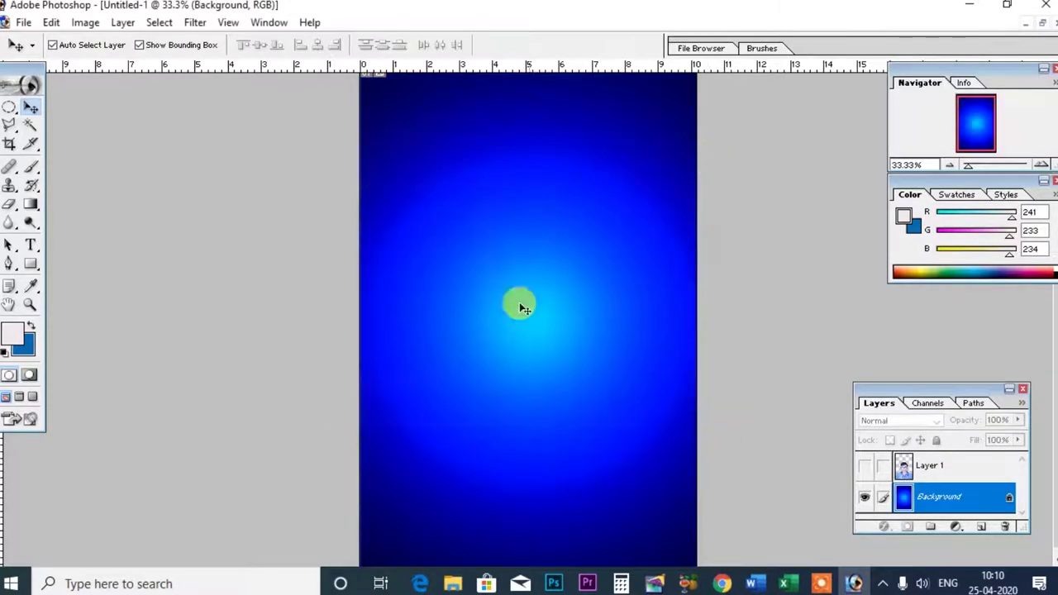
Step: Toggle the portrait to compare it over the blue glow, leaving it hidden
left_click(863, 470)
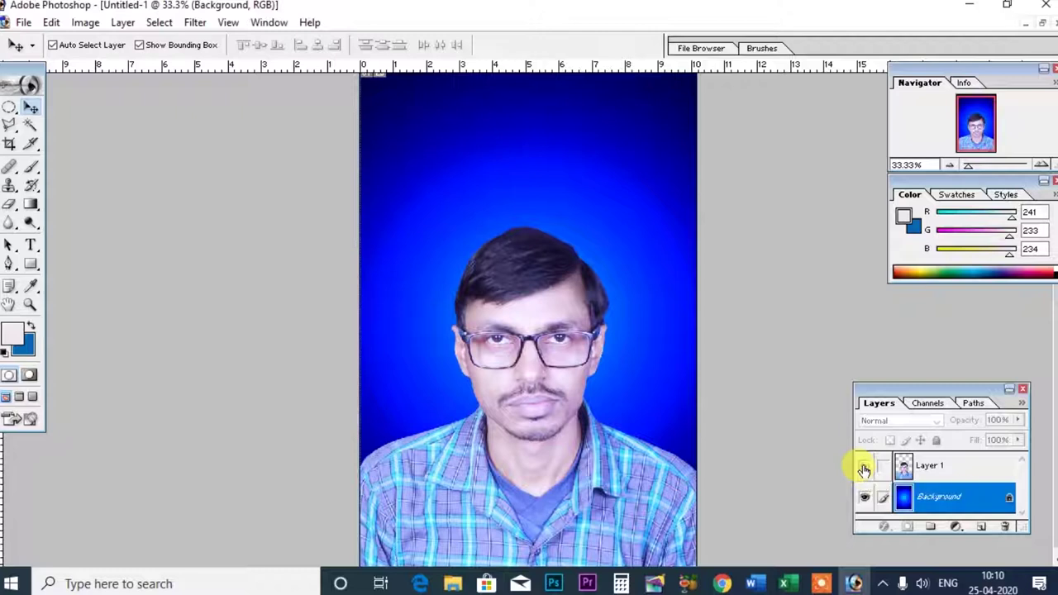
left_click(864, 469)
left_click(864, 470)
left_click(863, 470)
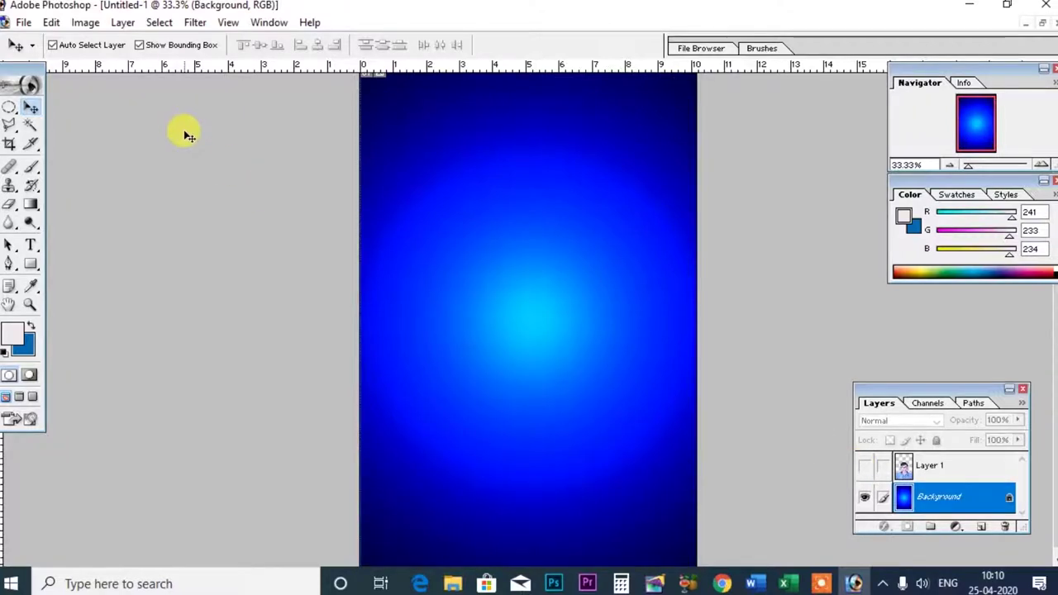
Step: Undo the blue glow and redo Lighting Effects in Blue Omni with a red light colour
key("ctrl+z")
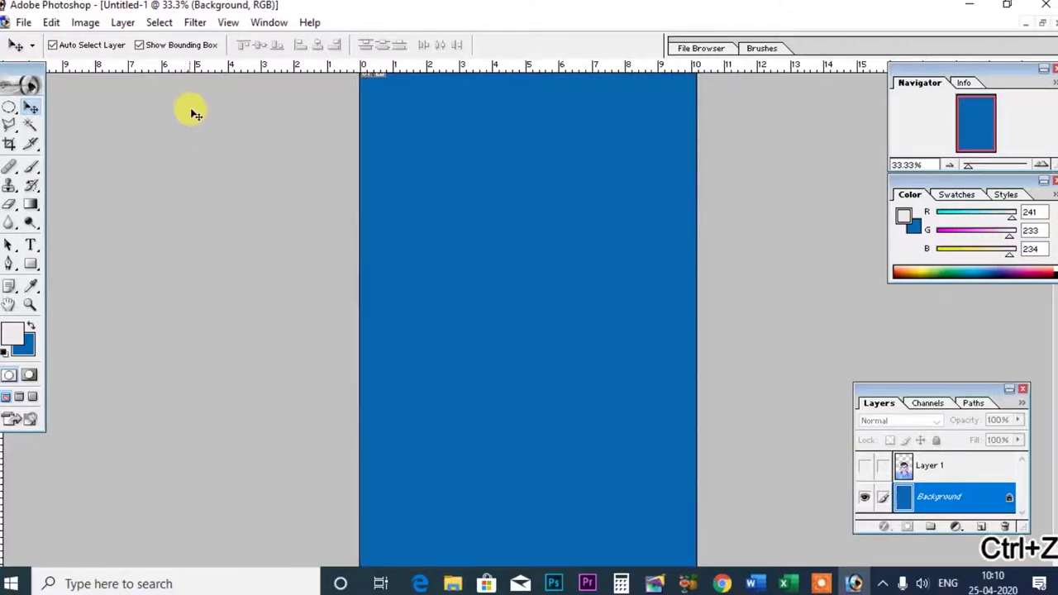
left_click(195, 23)
mouse_move(221, 238)
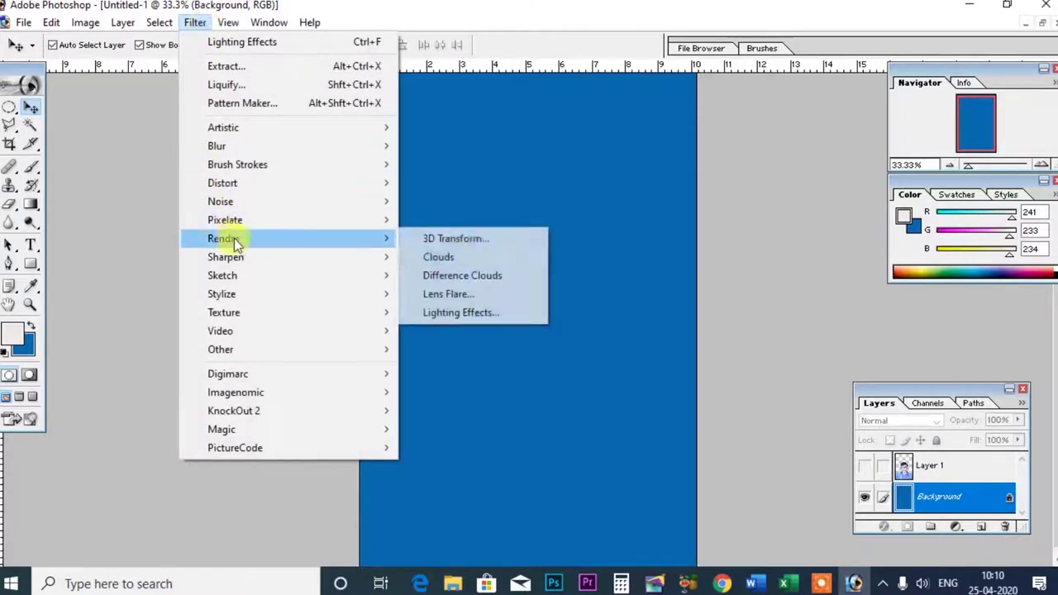
left_click(462, 312)
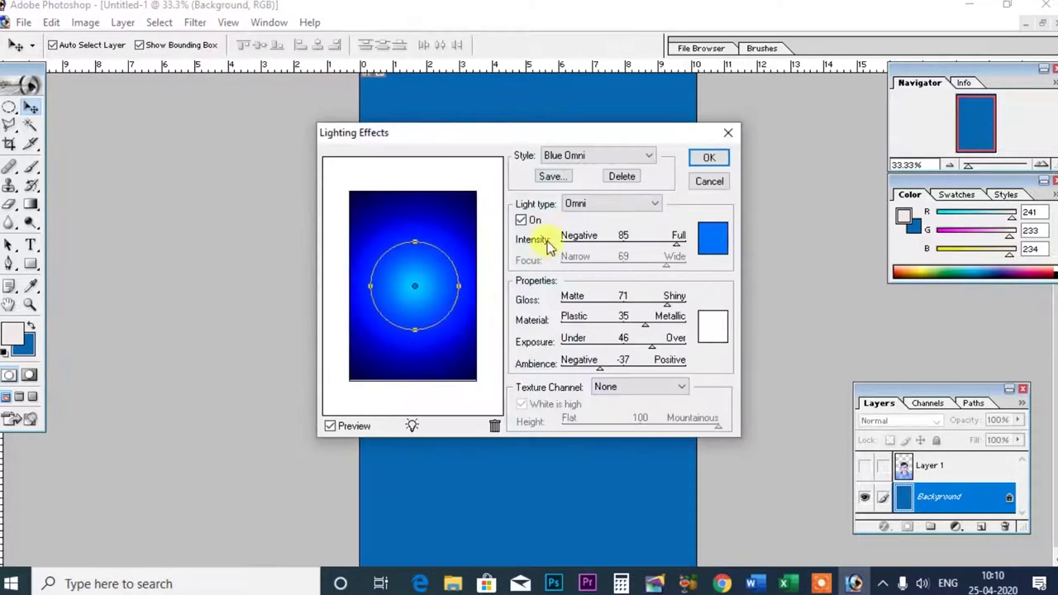
left_click(570, 156)
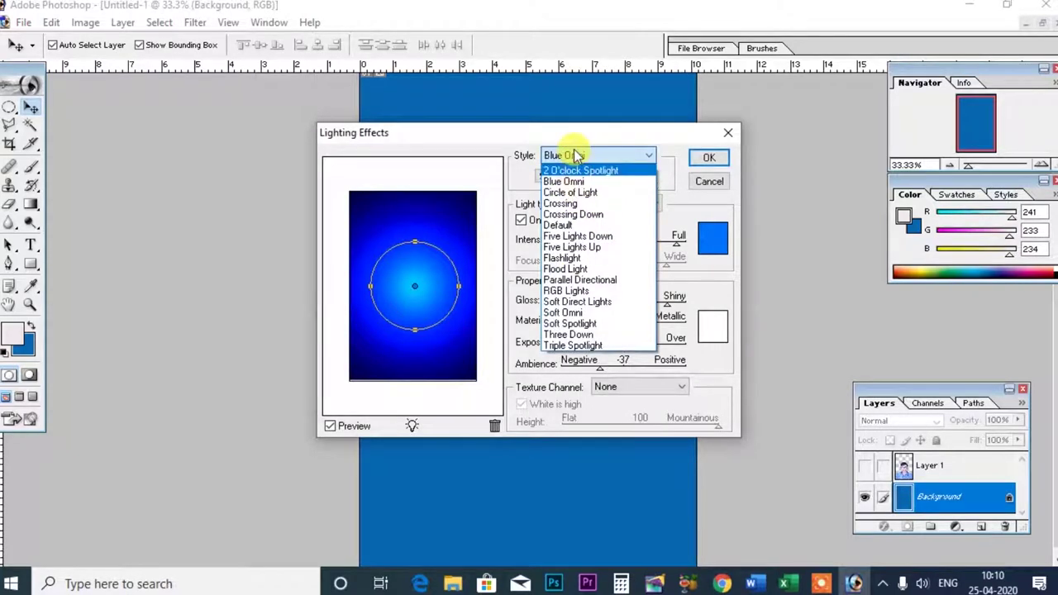
left_click(575, 157)
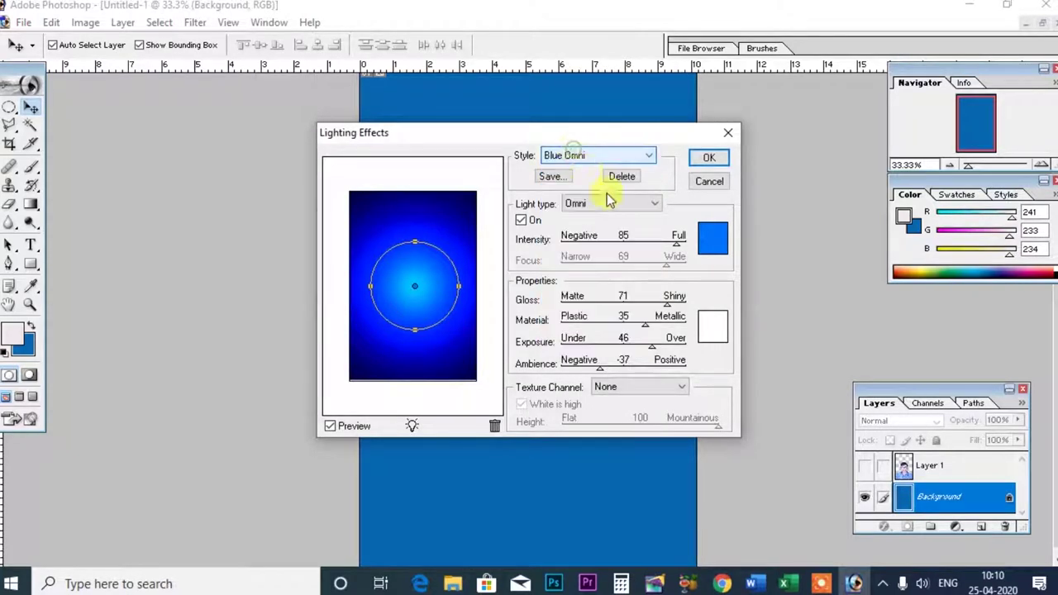
left_click(716, 239)
left_click(294, 278)
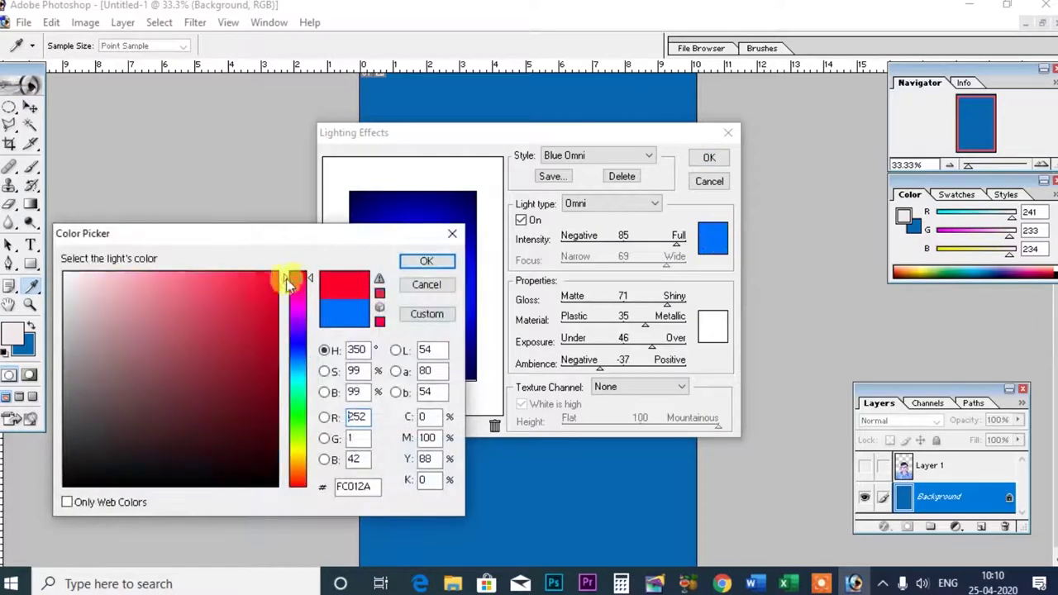
left_click(438, 261)
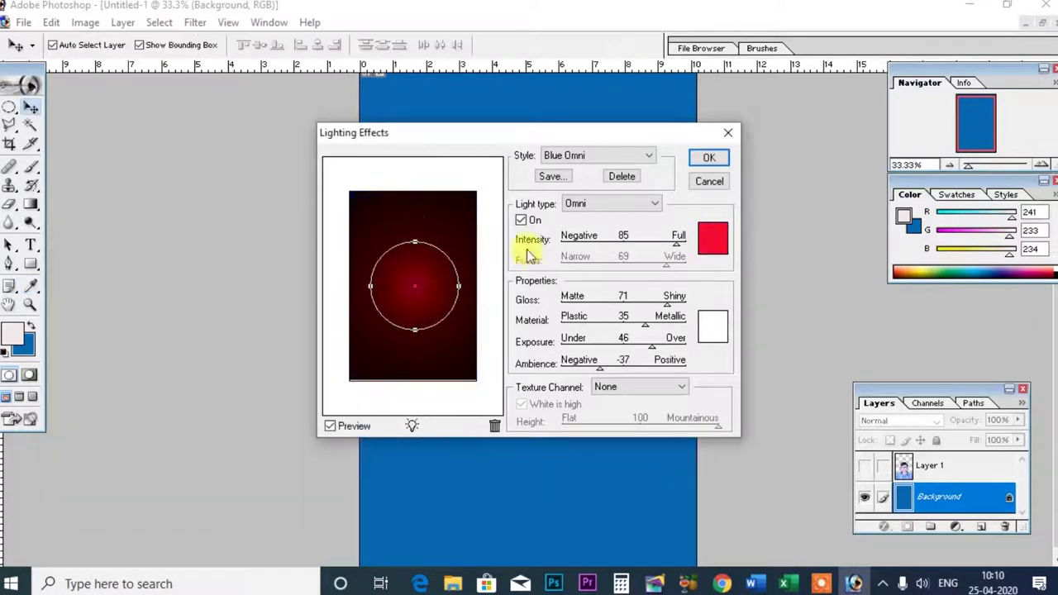
Step: Set a yellow ambient colour, apply the purple glow, and compare it behind the portrait
left_click(705, 331)
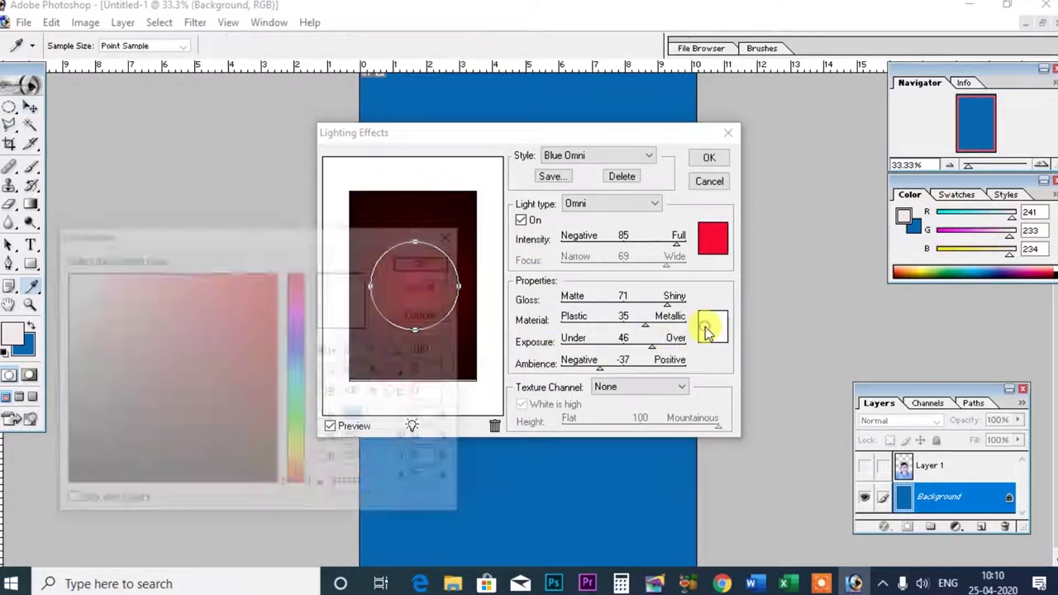
left_click(298, 430)
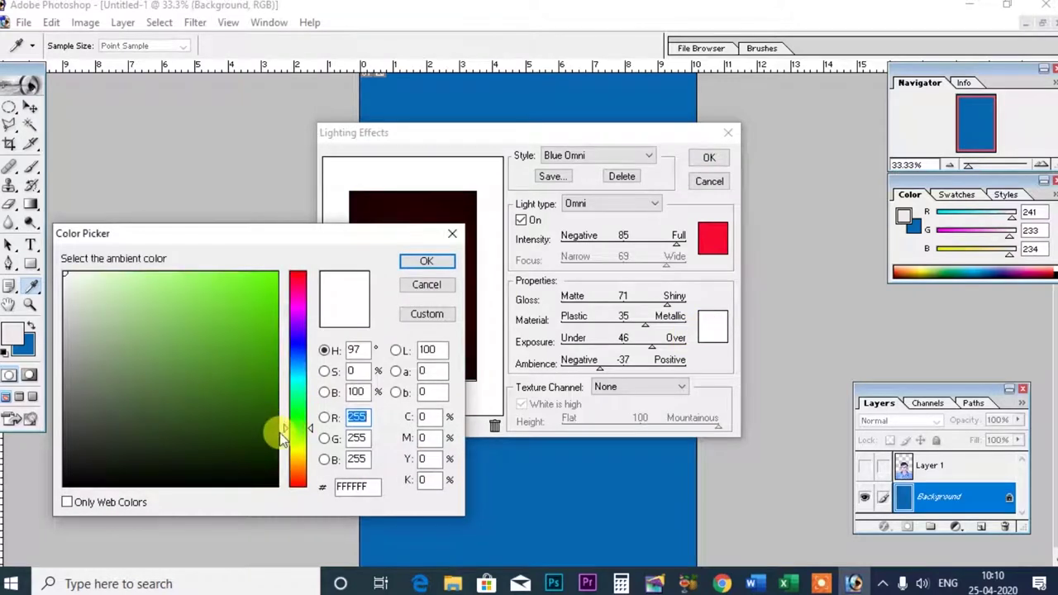
left_click(289, 451)
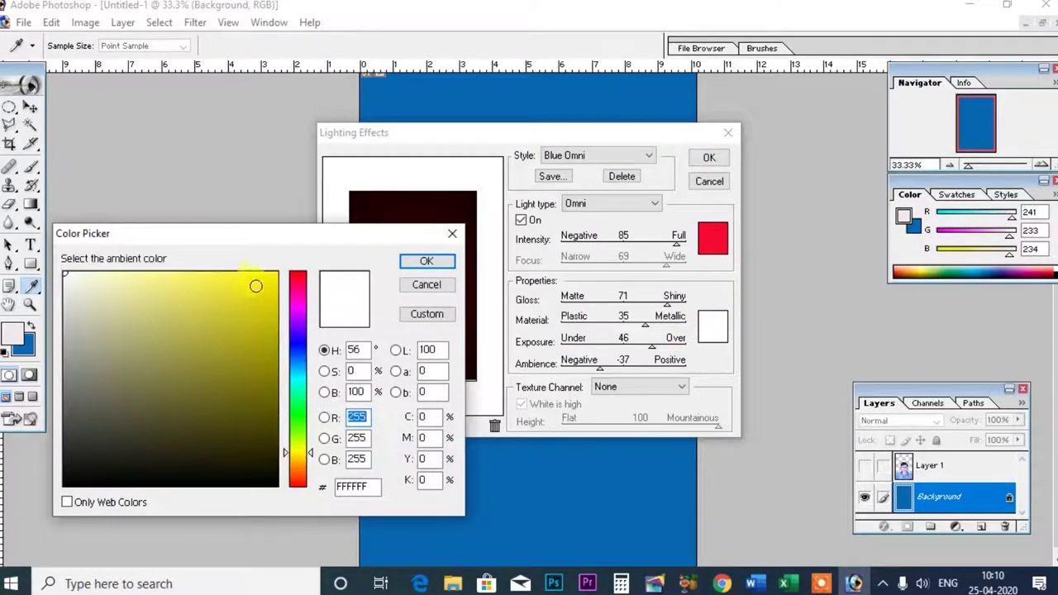
left_click(253, 281)
left_click(426, 261)
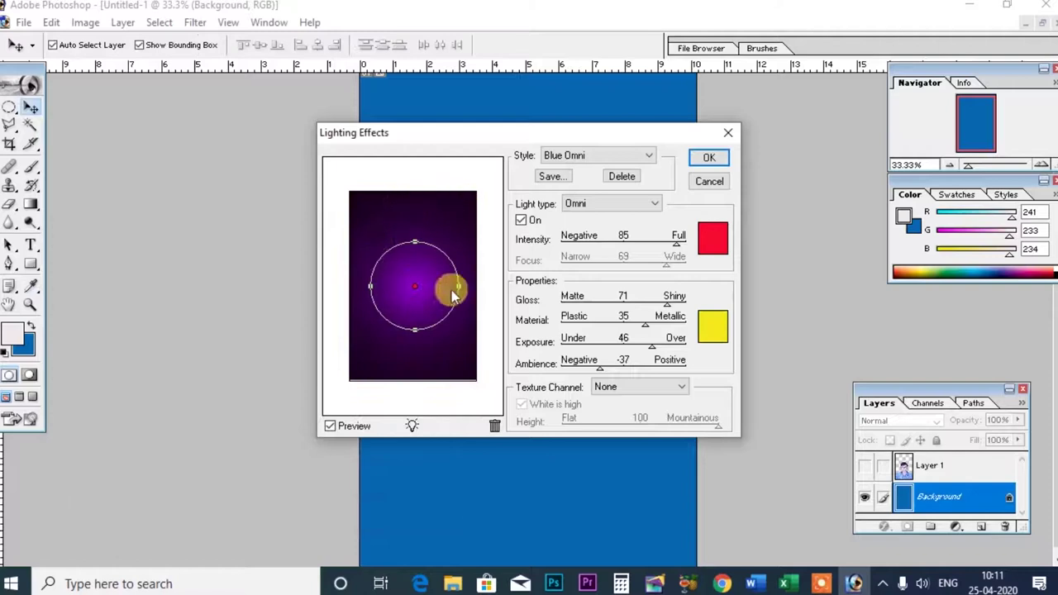
left_click(696, 158)
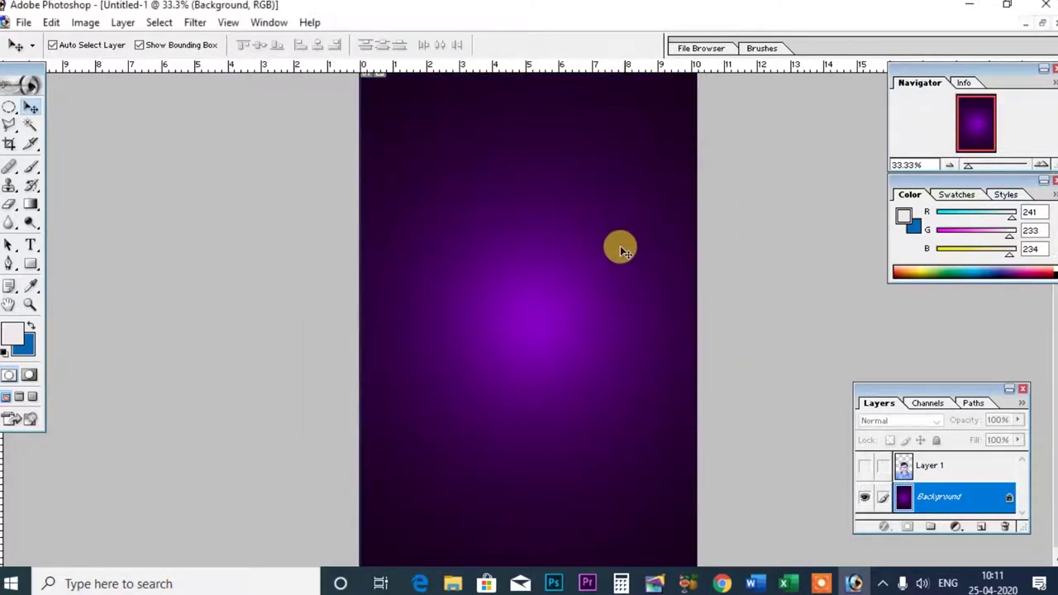
left_click(864, 467)
left_click(864, 467)
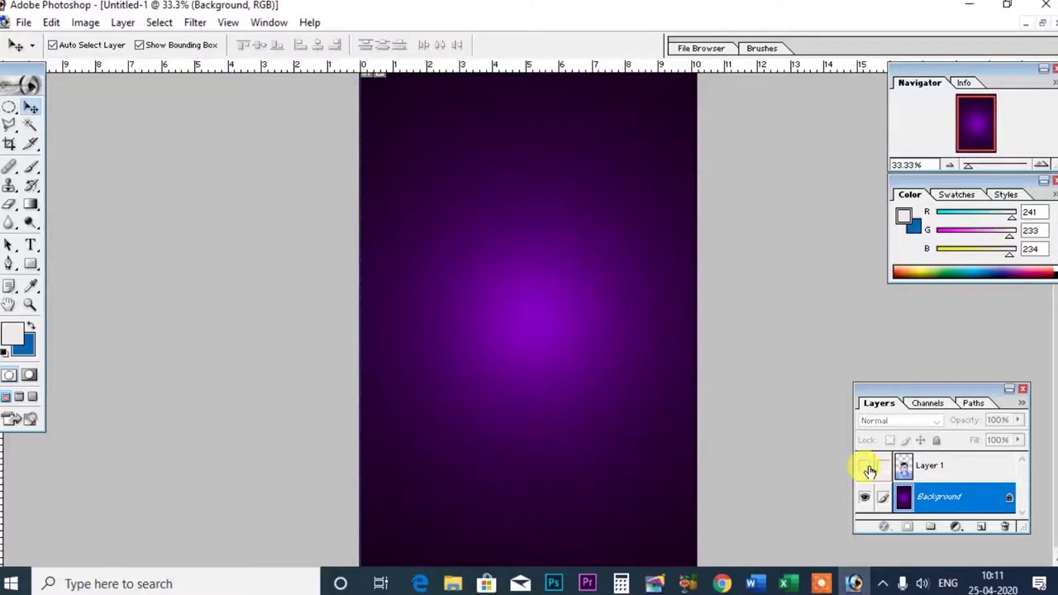
Step: Undo the purple glow and reopen Lighting Effects, trying 2 O'clock Spotlight before returning to Blue Omni
key("ctrl+z")
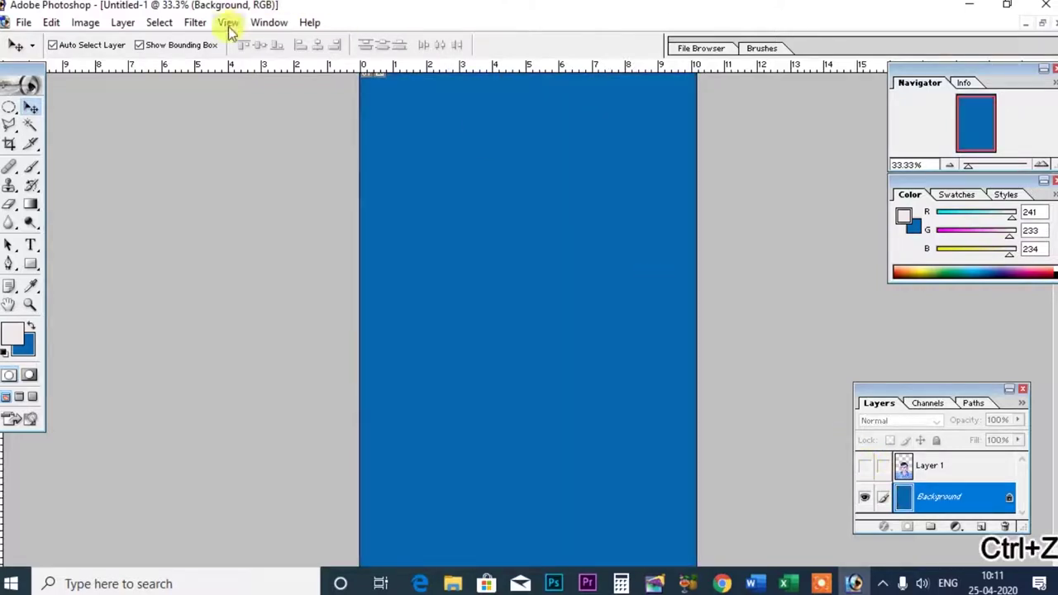
left_click(204, 25)
mouse_move(223, 238)
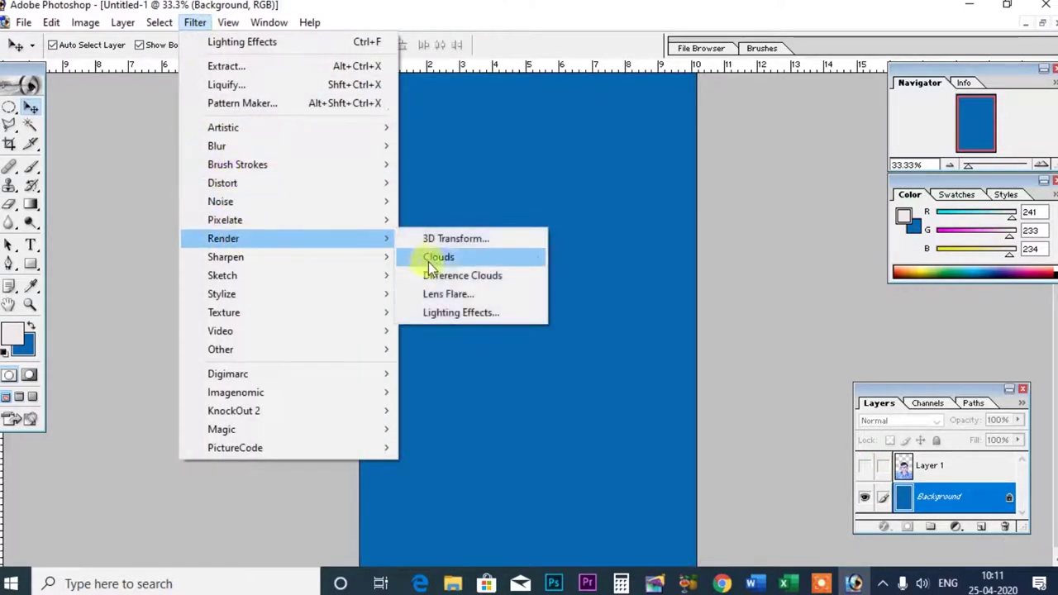
left_click(450, 312)
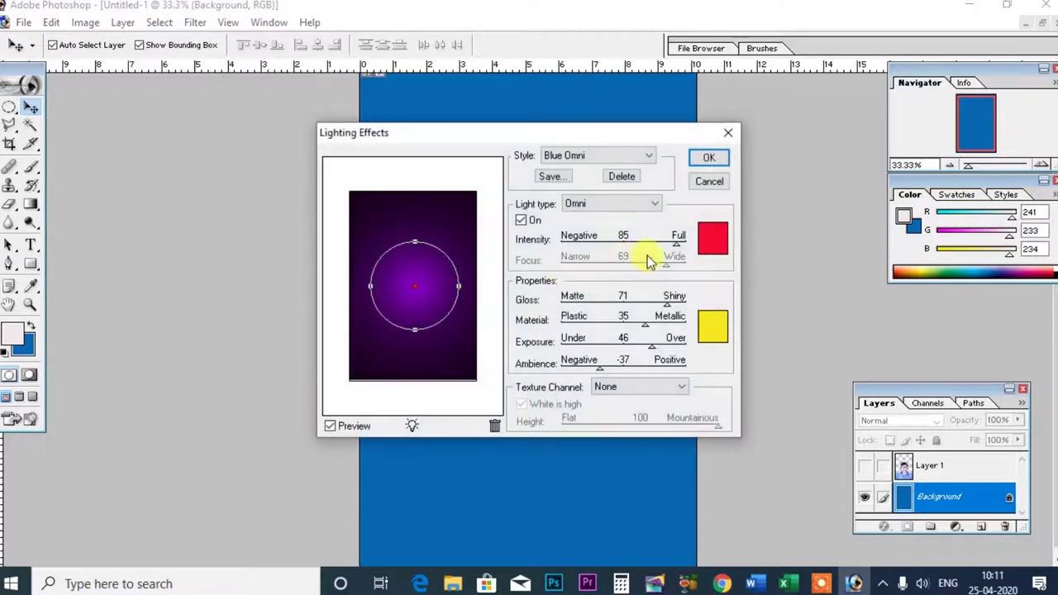
left_click(711, 236)
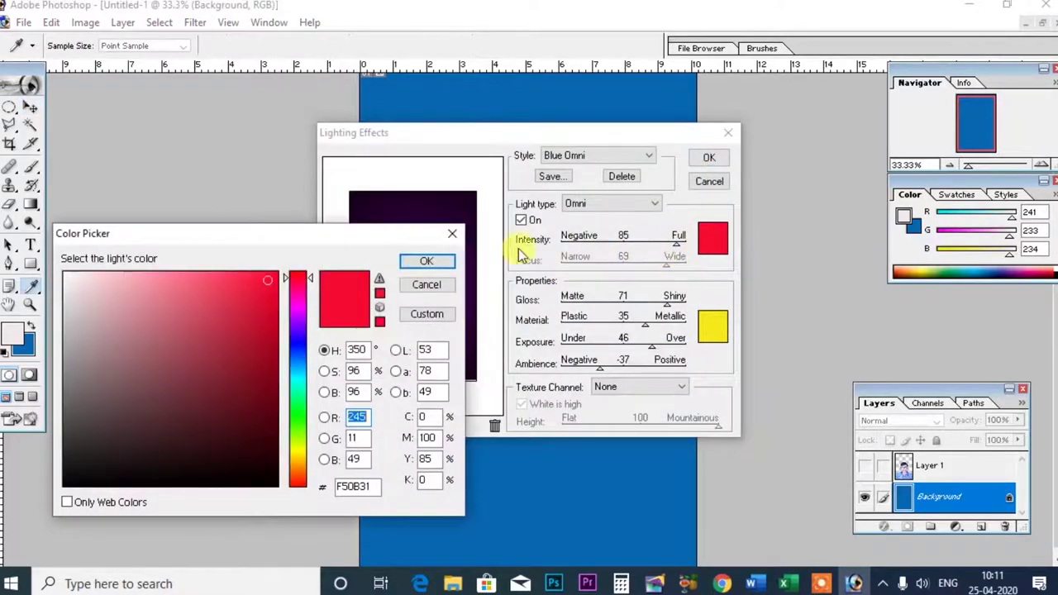
left_click(459, 235)
left_click(595, 155)
left_click(578, 166)
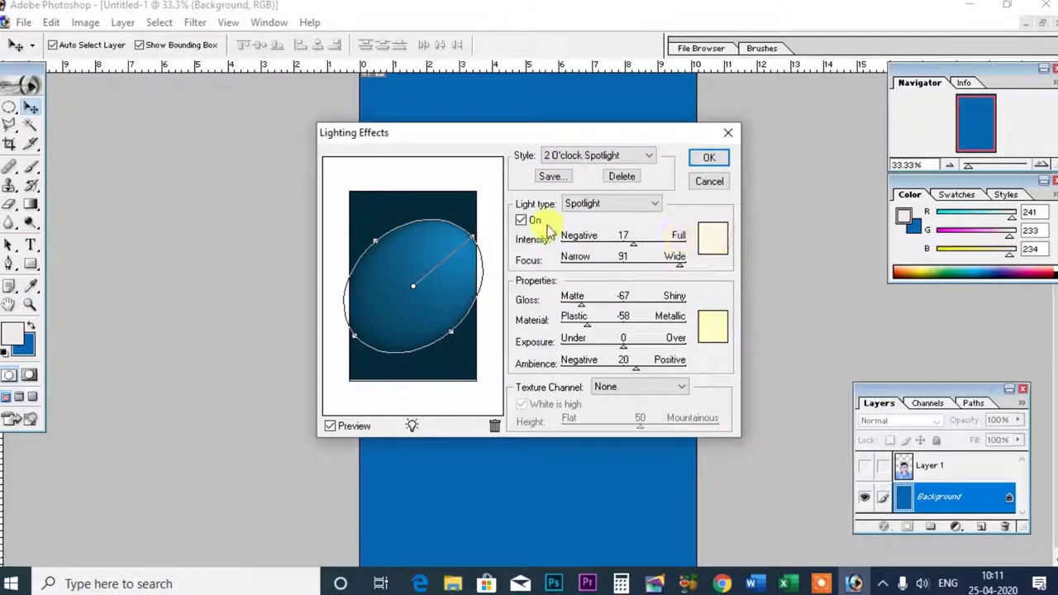
left_click(590, 157)
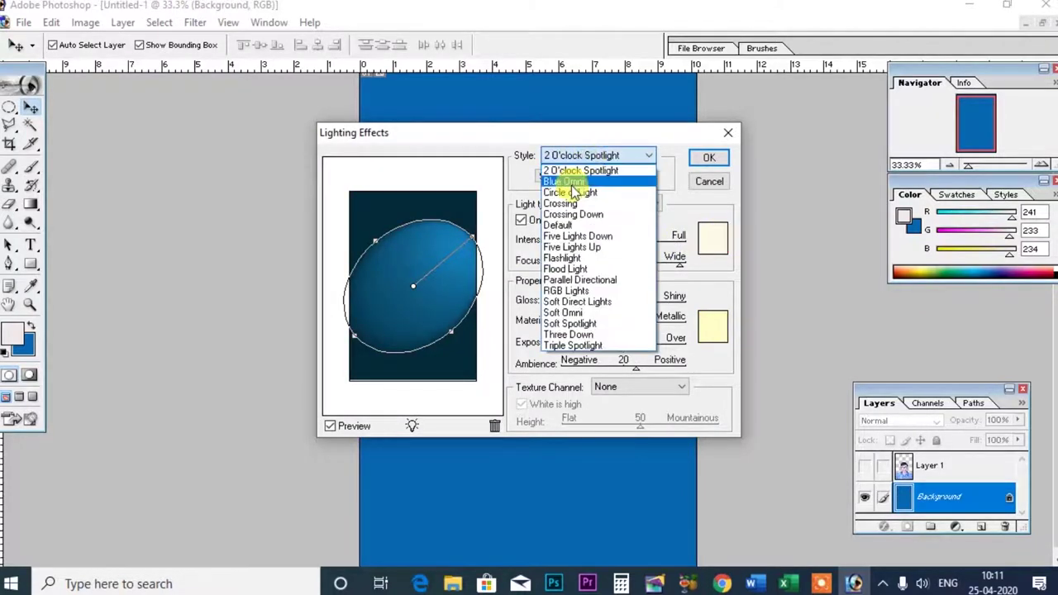
left_click(571, 182)
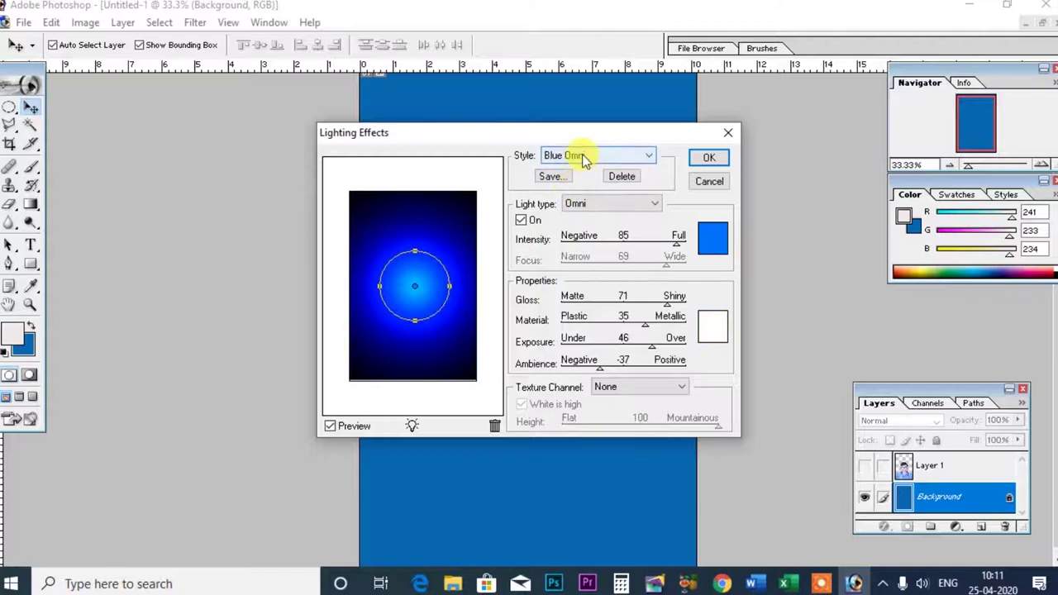
Step: Change the Blue Omni light type to Spotlight and apply it to the background
left_click(590, 205)
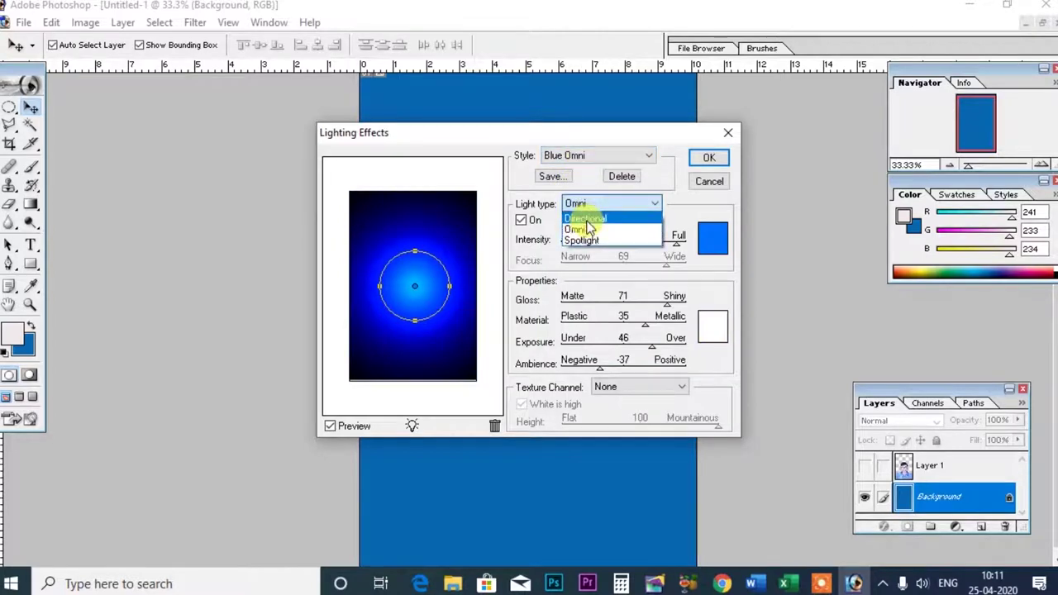
left_click(592, 217)
left_click(589, 229)
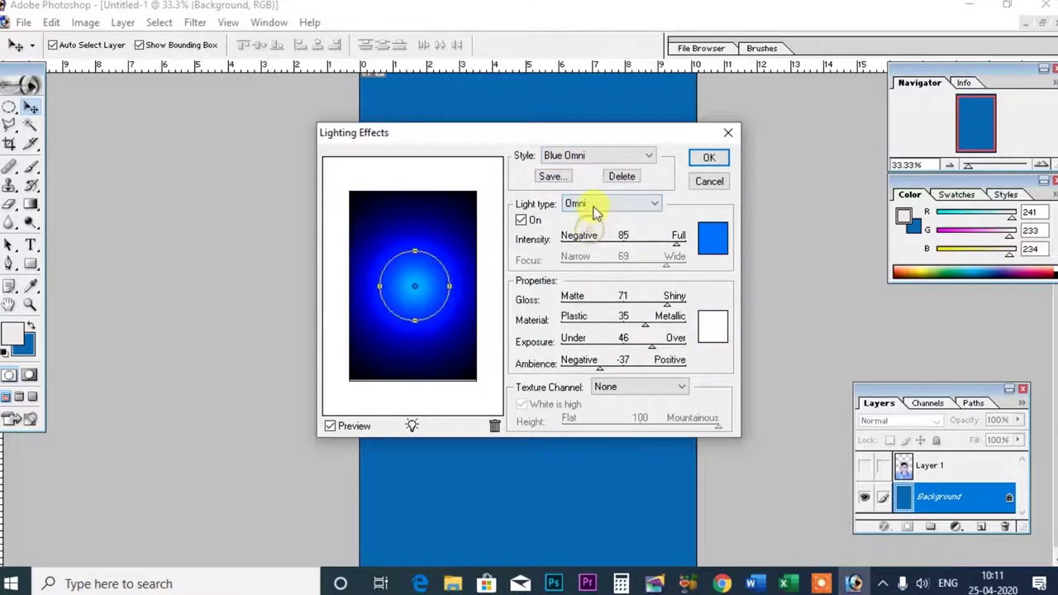
left_click(595, 205)
left_click(602, 205)
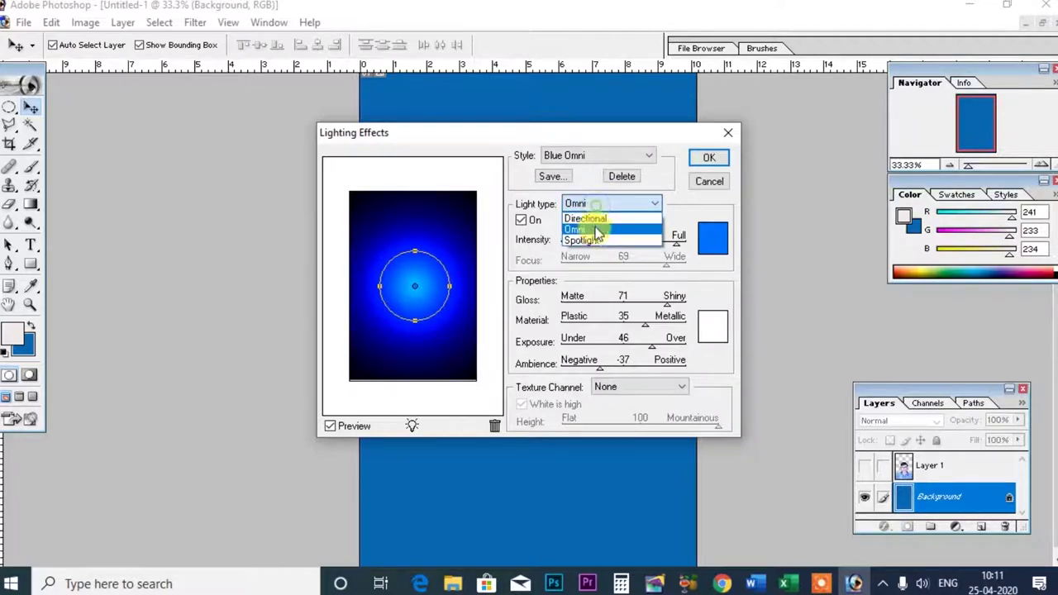
left_click(592, 240)
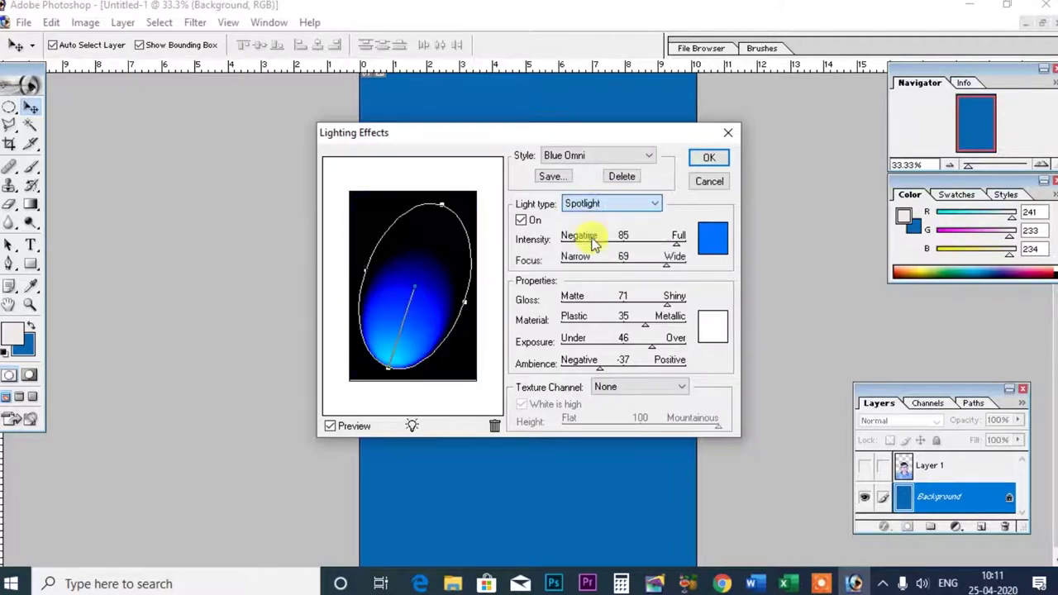
left_click(705, 159)
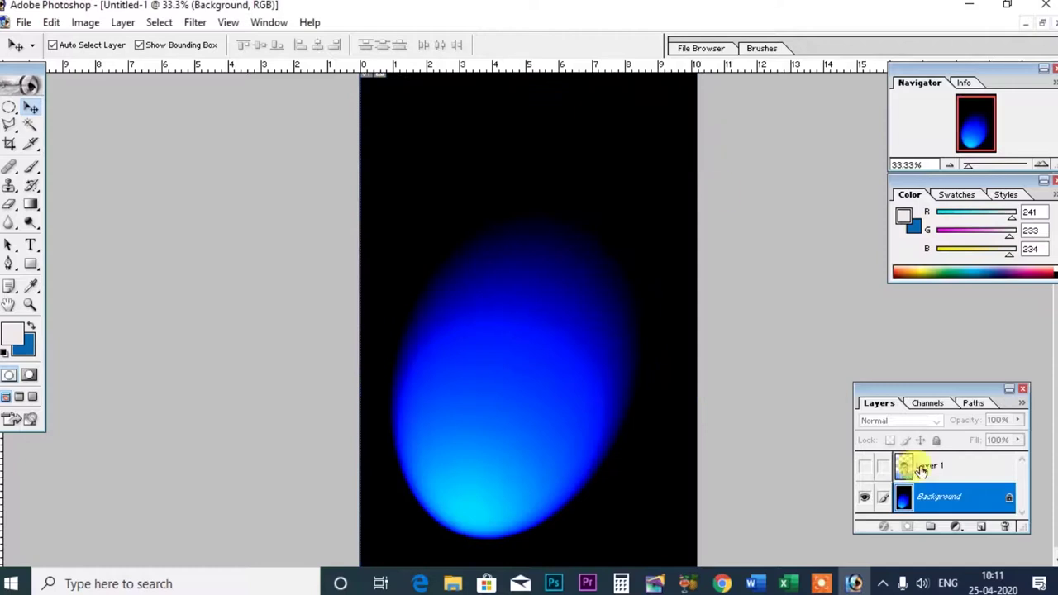
Step: Toggle the portrait to check the blue spotlight, leaving the portrait visible
left_click(865, 468)
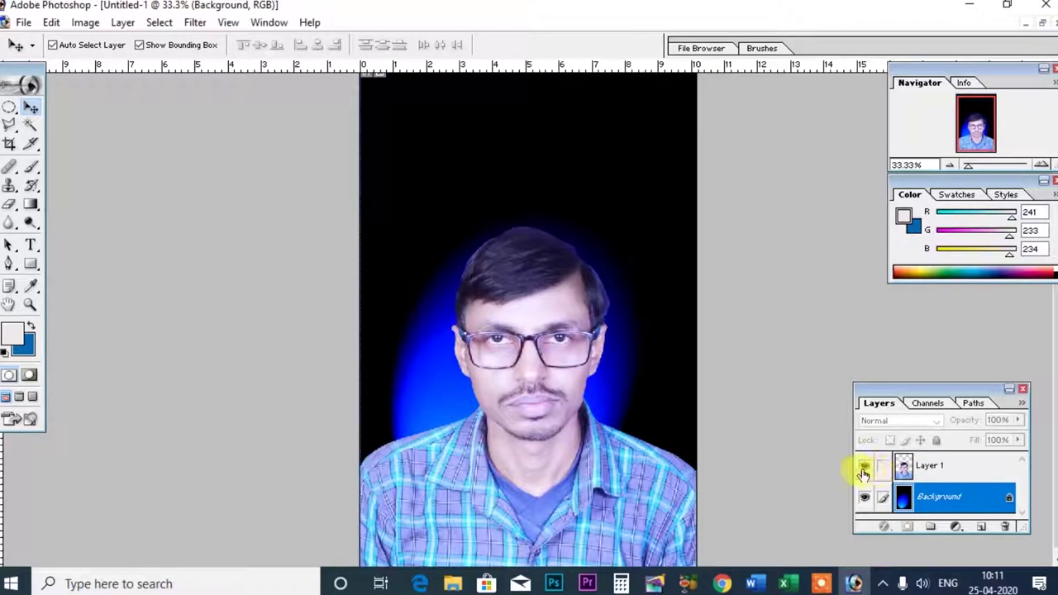
left_click(863, 470)
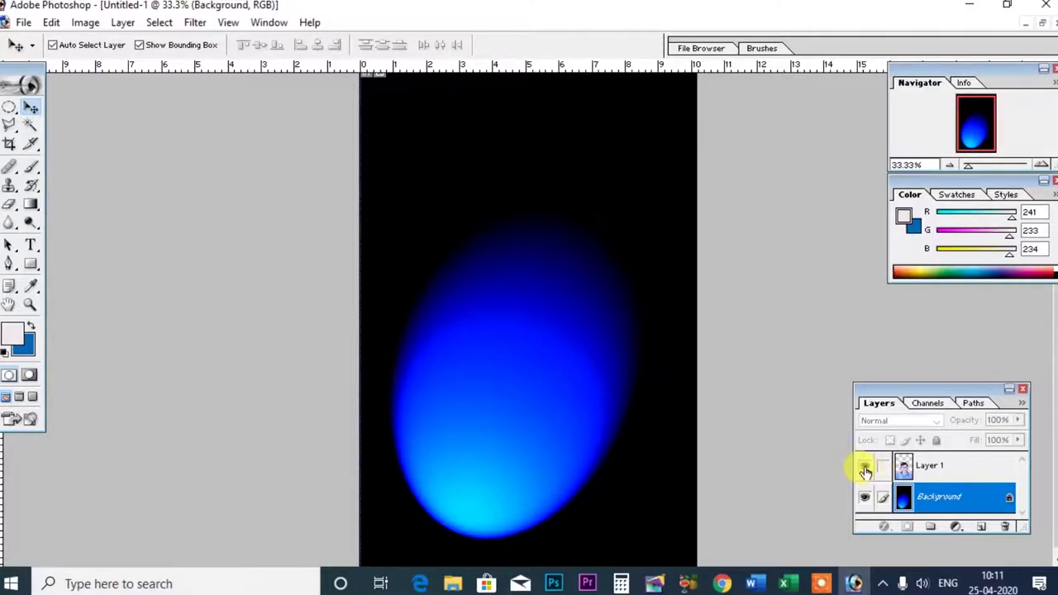
left_click(865, 469)
Step: Undo the blue spotlight, hide the portrait, and choose the Circle of Light lighting style
key("ctrl+z")
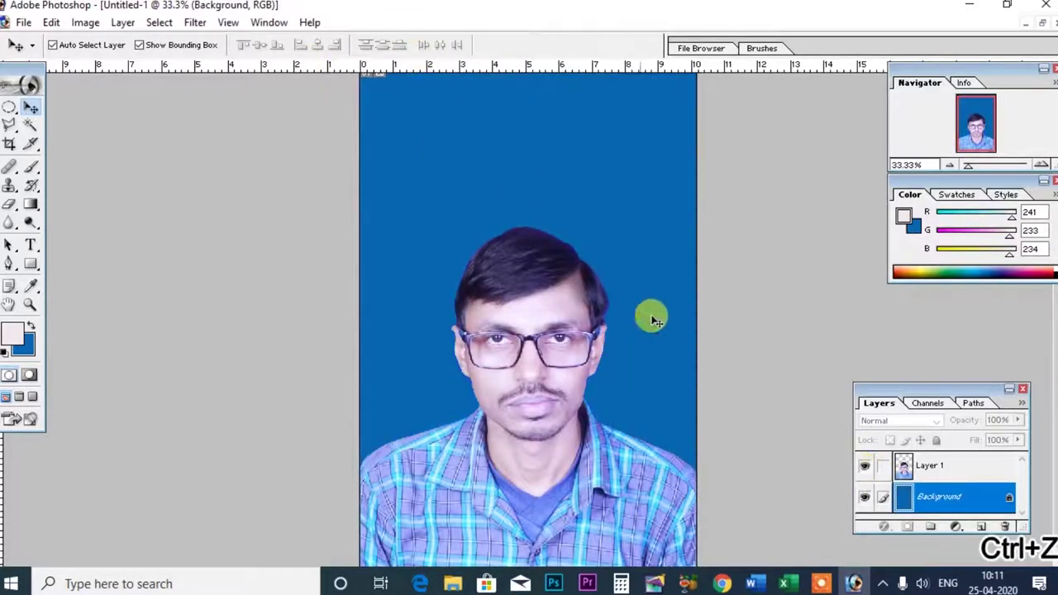
left_click(863, 465)
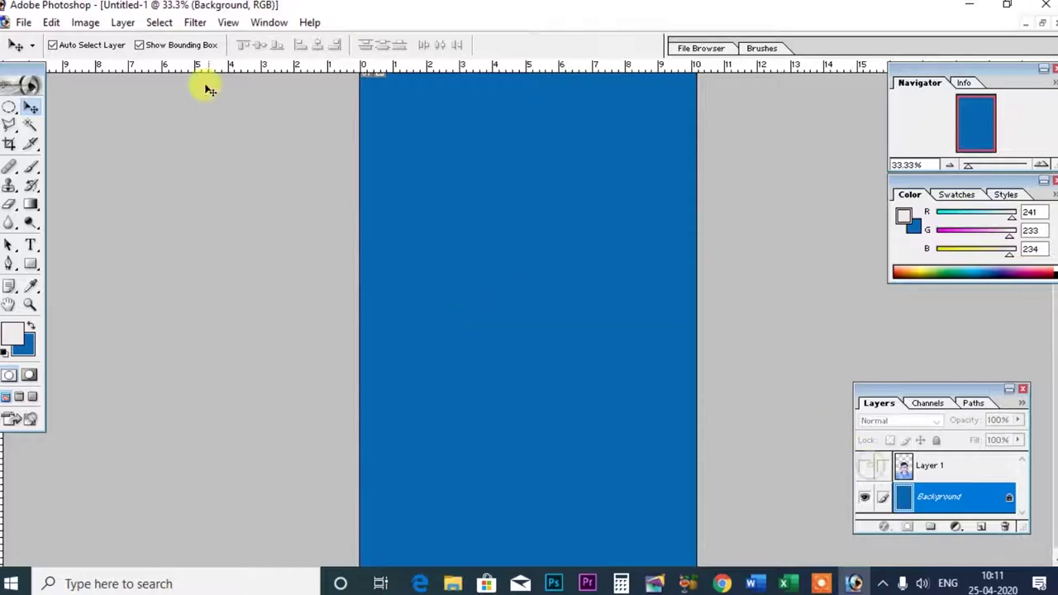
left_click(195, 23)
mouse_move(223, 238)
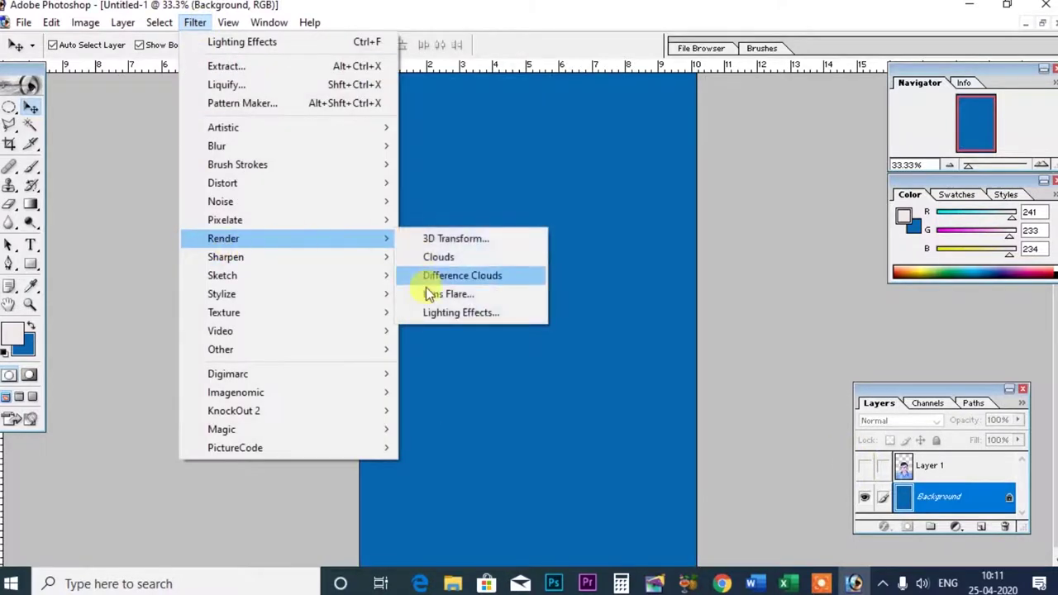
left_click(429, 312)
left_click(570, 155)
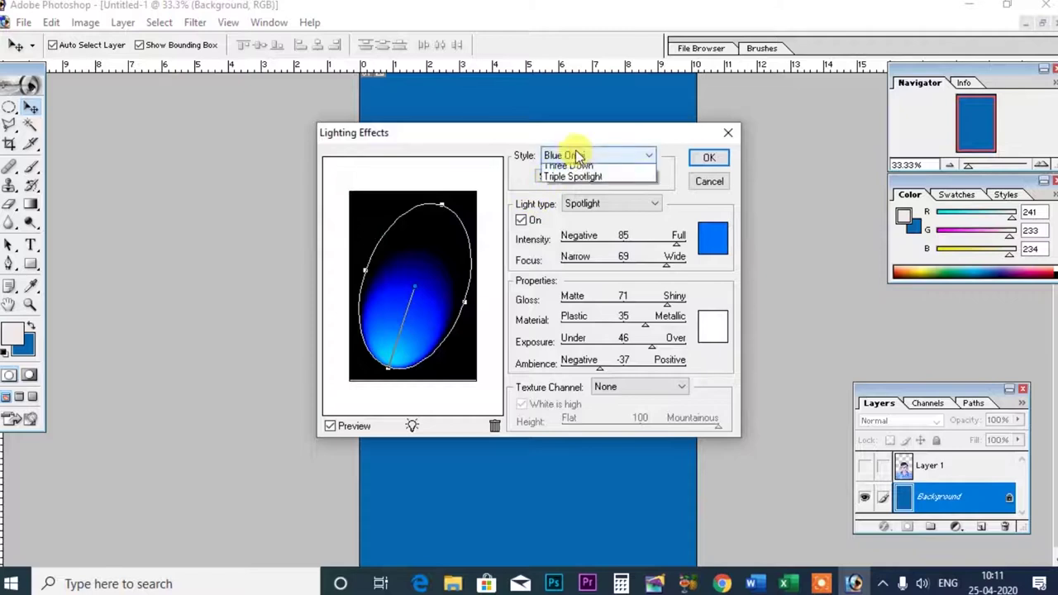
left_click(584, 193)
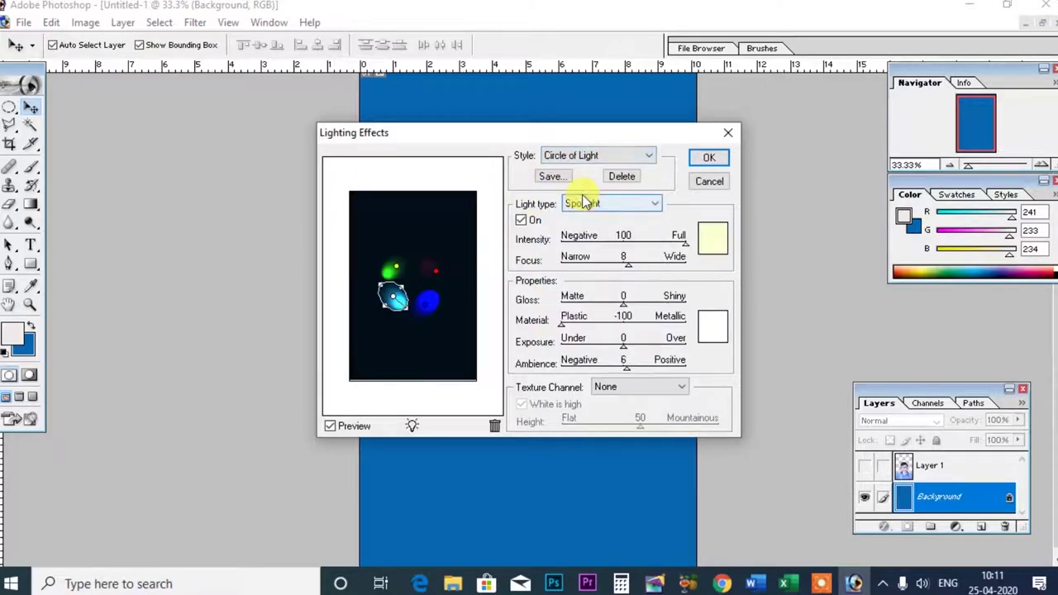
Step: Reposition the yellow light, apply Circle of Light, and compare it behind the portrait
left_click_drag(448, 277, 401, 258)
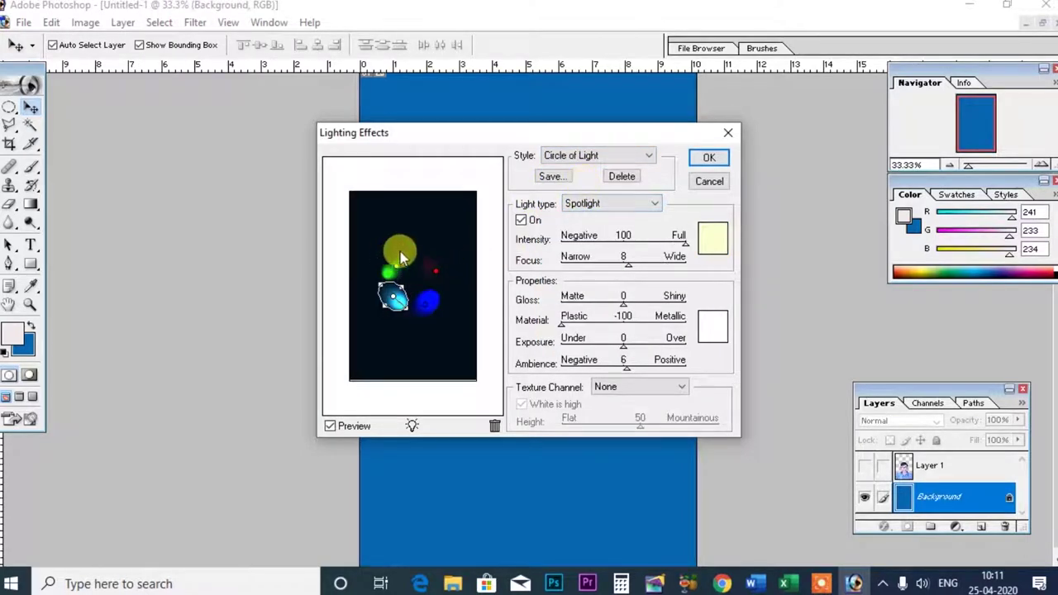
left_click_drag(460, 280, 378, 283)
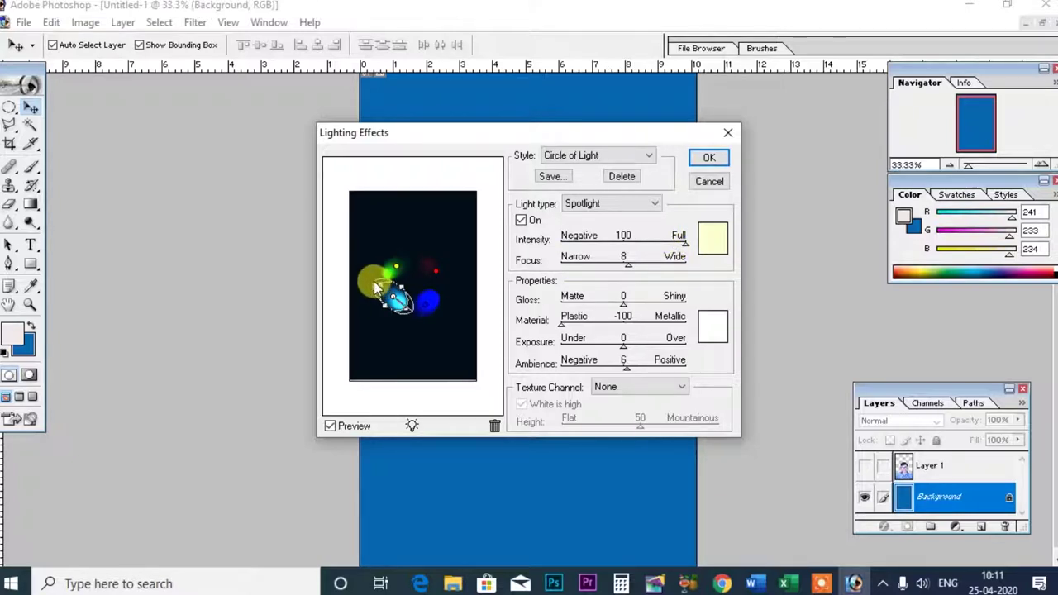
mouse_move(379, 289)
left_mouse_down()
mouse_move(428, 302)
mouse_move(383, 315)
left_mouse_up()
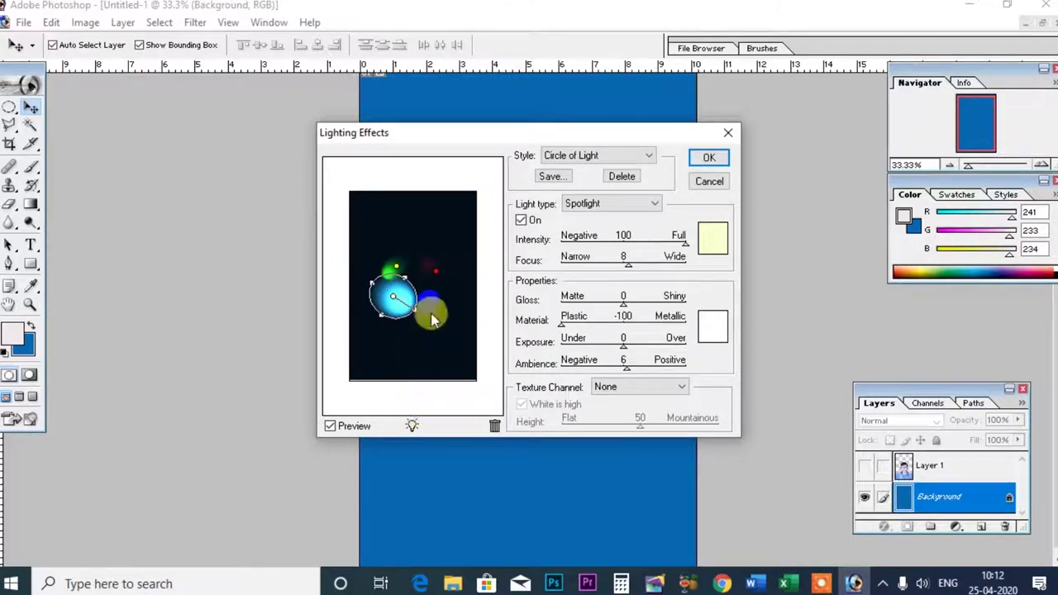
left_click(710, 160)
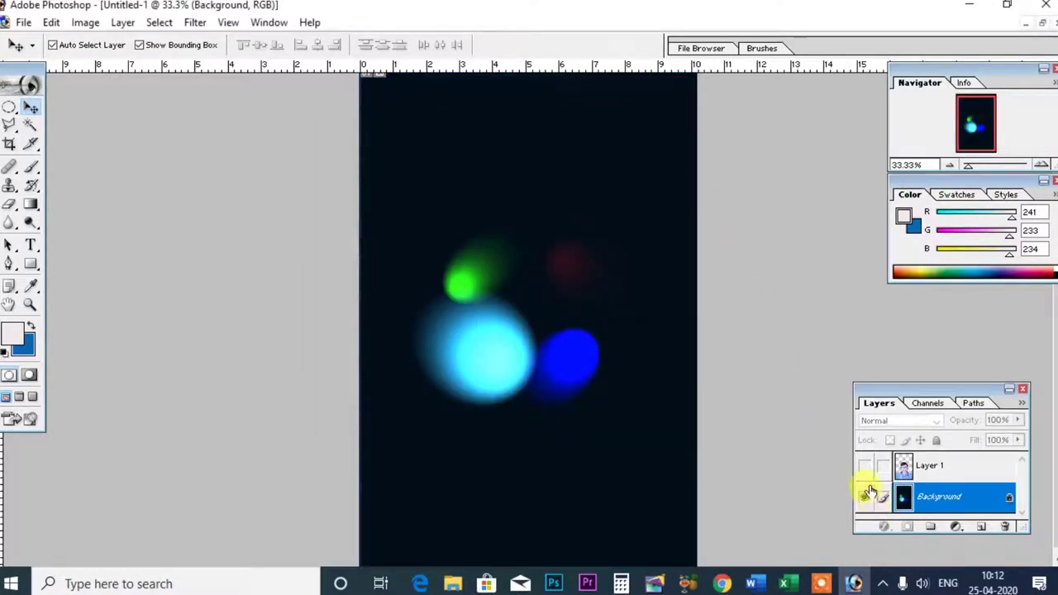
left_click(865, 468)
left_click(866, 470)
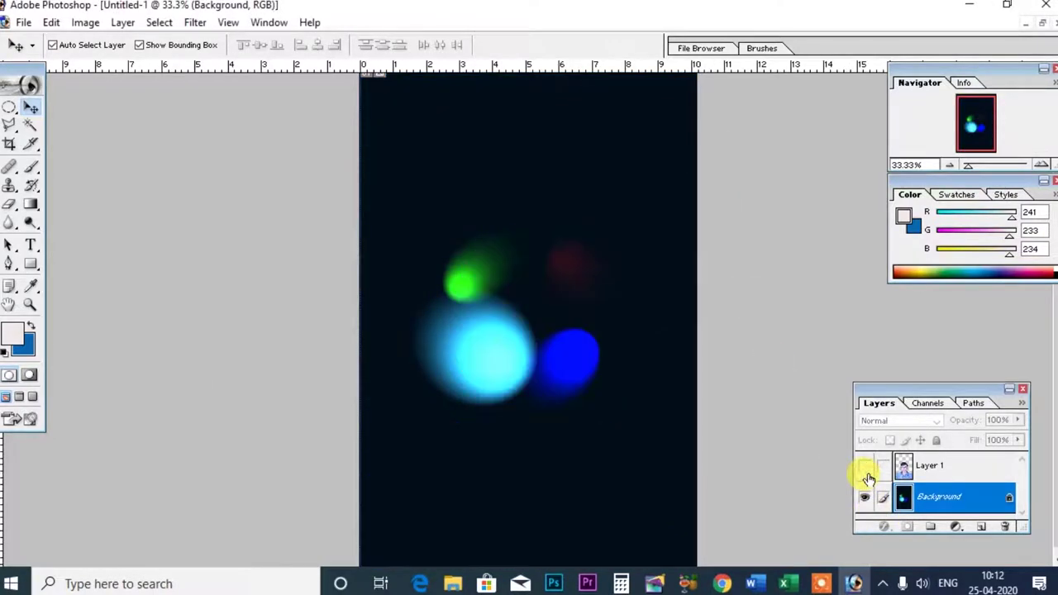
left_click(868, 478)
Step: Undo Circle of Light and preview the Crossing, Crossing Down, Default and Flashlight lighting styles
key("ctrl+z")
left_click(868, 478)
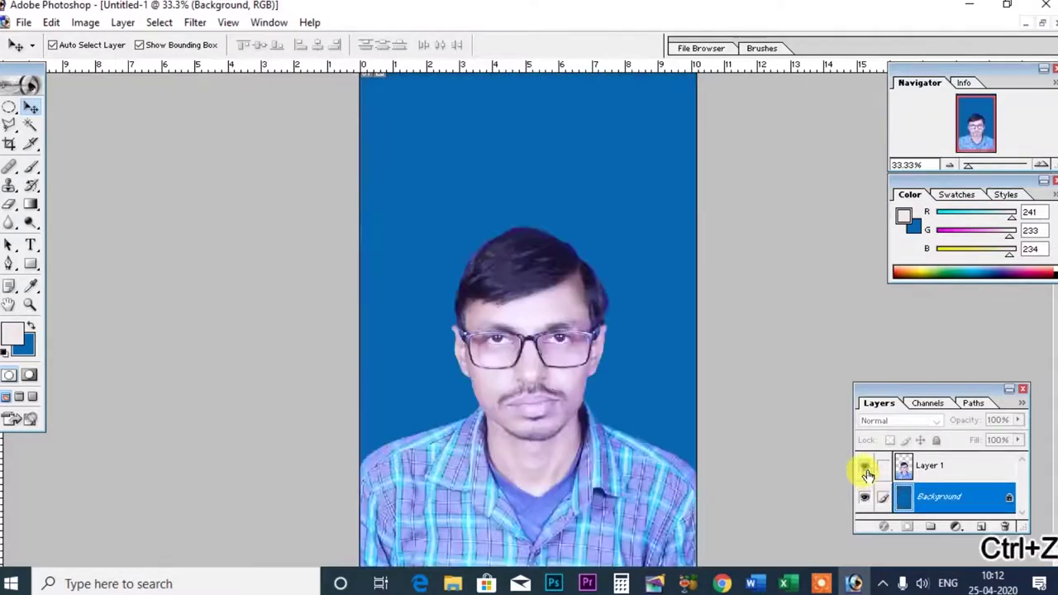
left_click(195, 23)
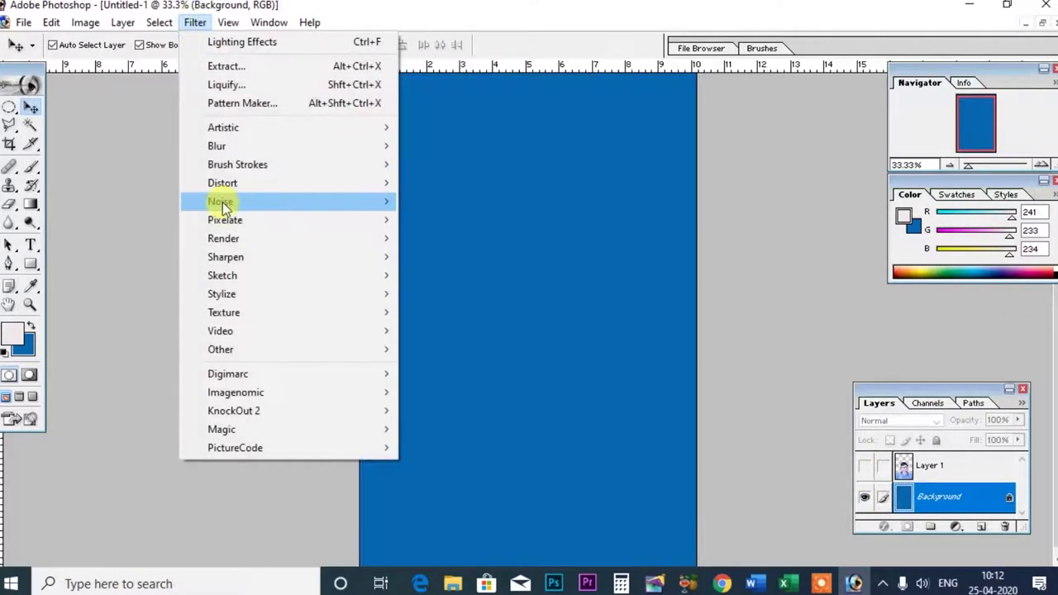
mouse_move(223, 238)
left_click(478, 314)
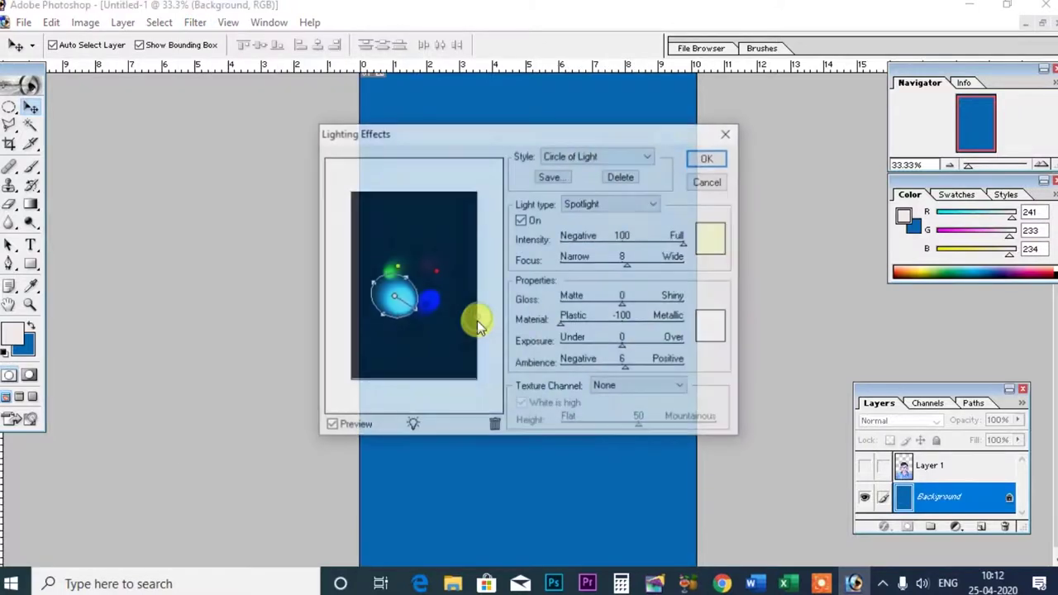
left_click(608, 155)
left_click(582, 206)
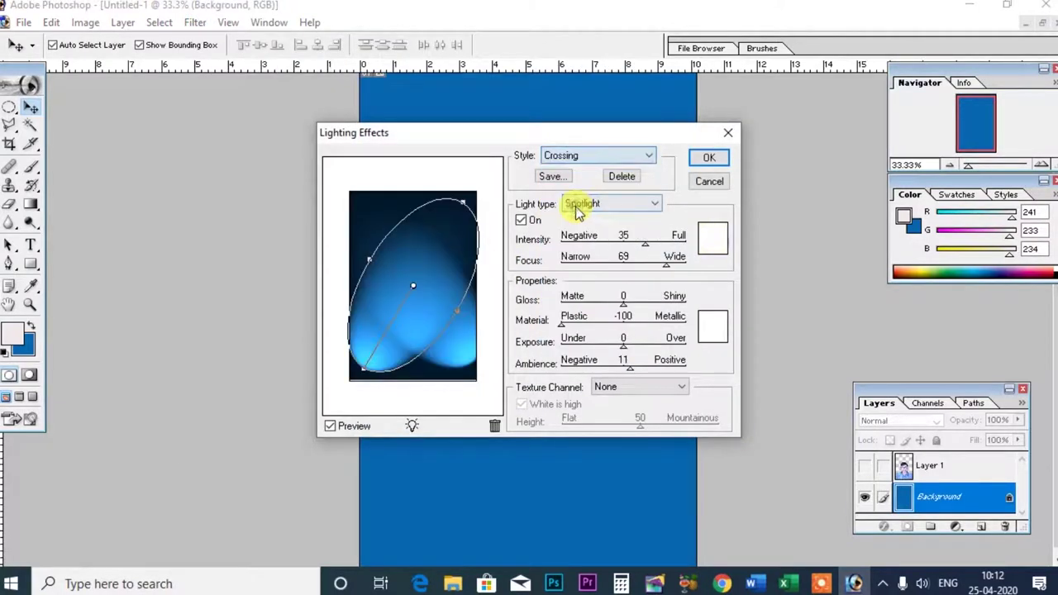
left_click(589, 159)
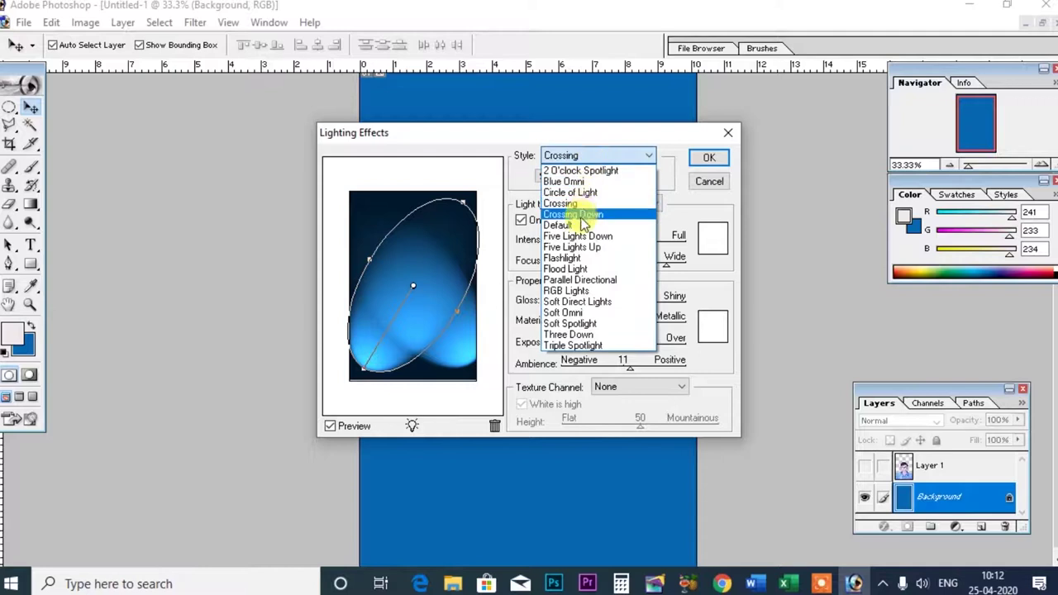
left_click(584, 217)
left_click(586, 162)
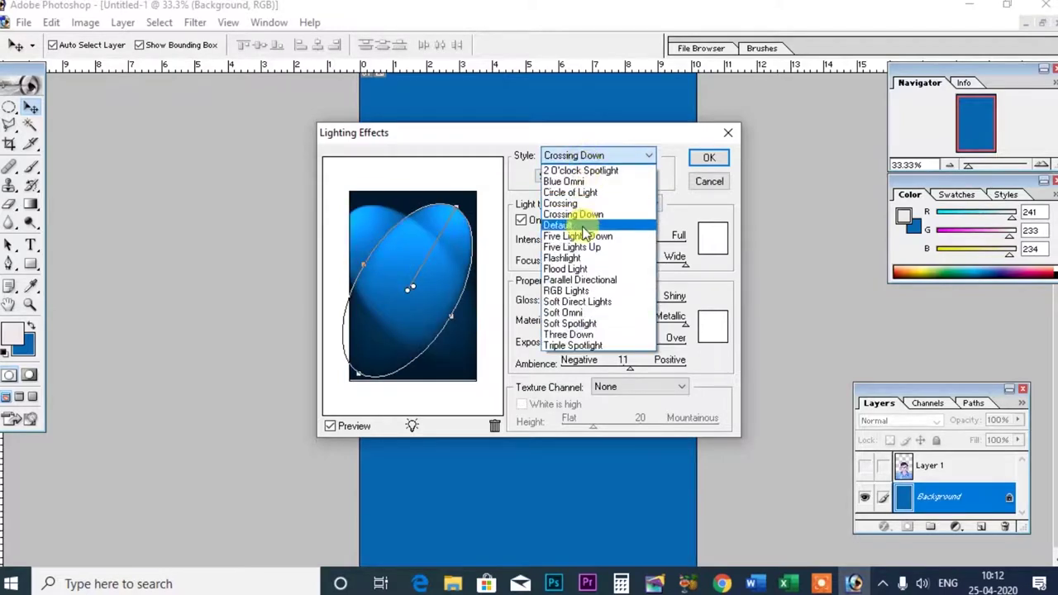
left_click(583, 228)
left_click(583, 165)
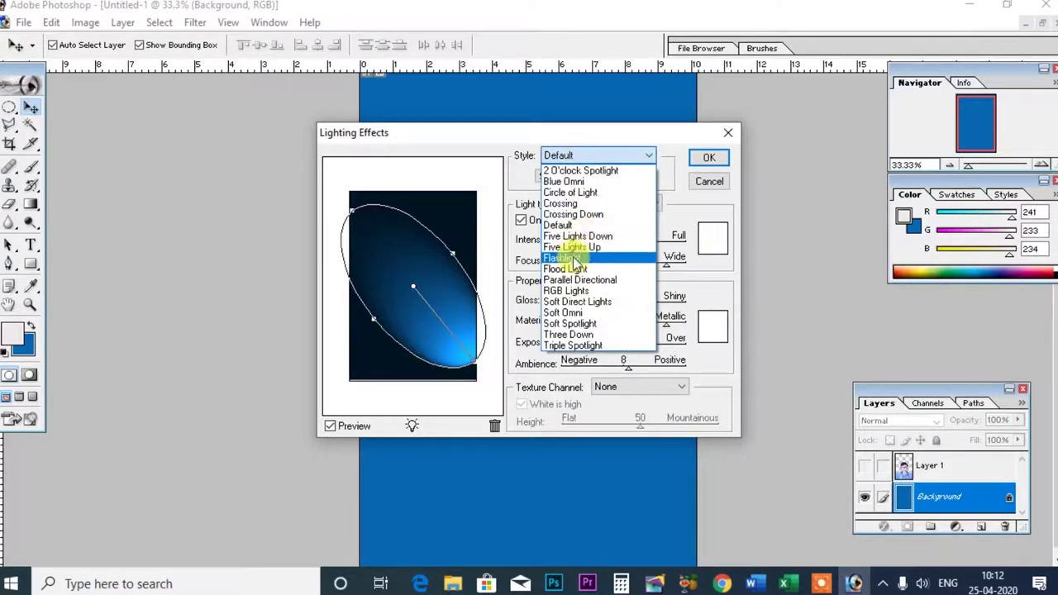
left_click(579, 263)
Step: Preview Flood Light, Parallel Directional, RGB Lights, Soft Direct Lights and Soft Spotlight, settling on Three Down
left_click(577, 162)
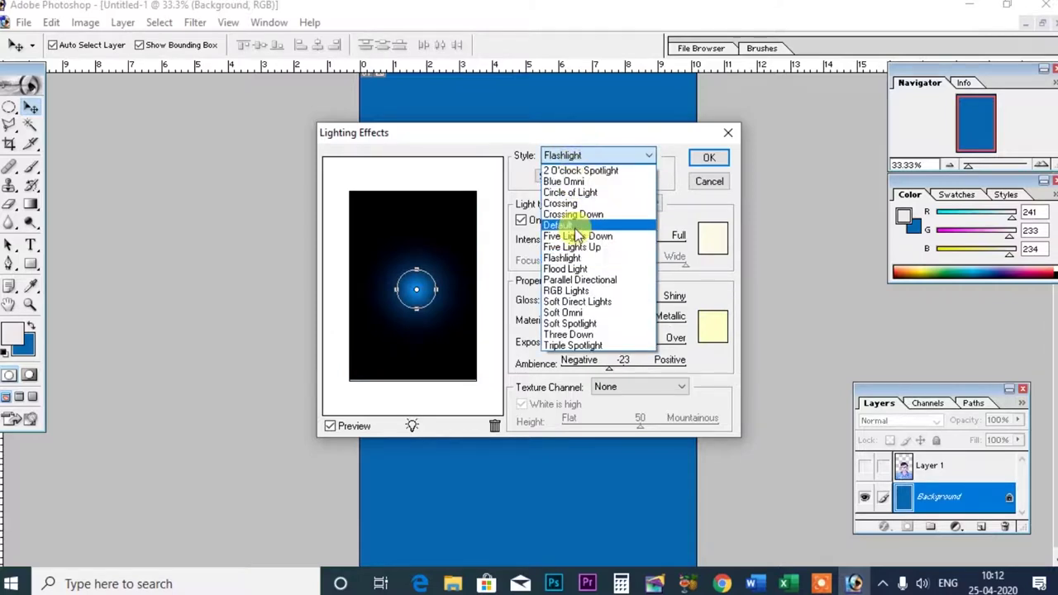
left_click(575, 273)
left_click(578, 159)
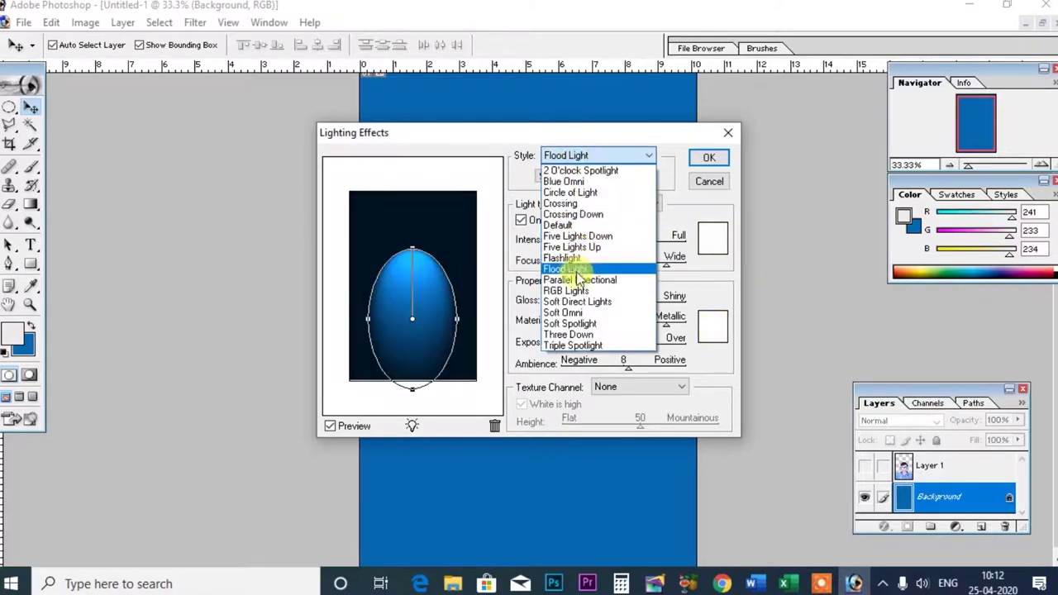
left_click(572, 279)
left_click(582, 162)
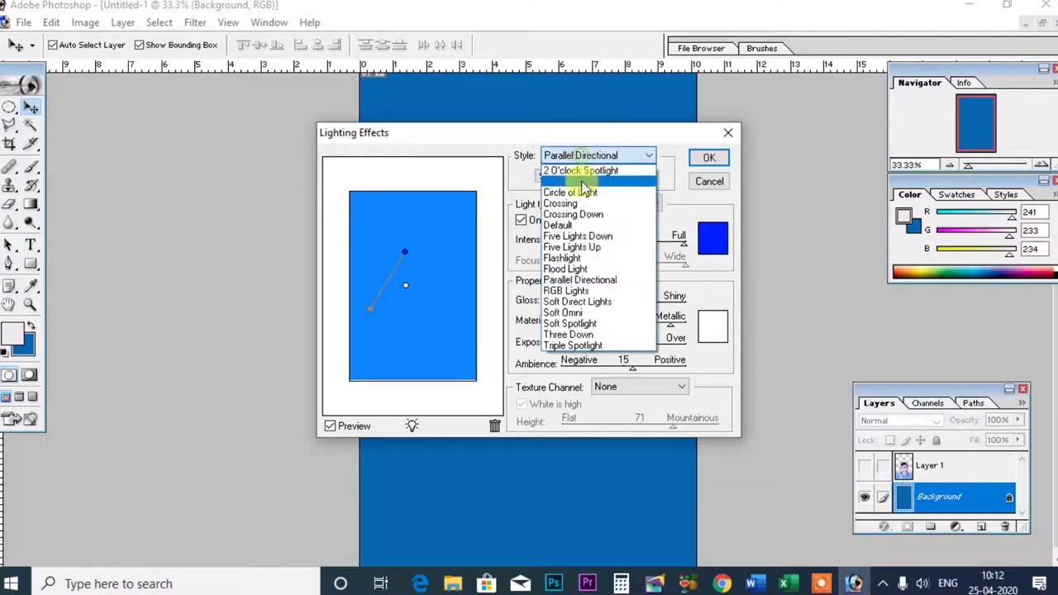
left_click(579, 288)
left_click(594, 158)
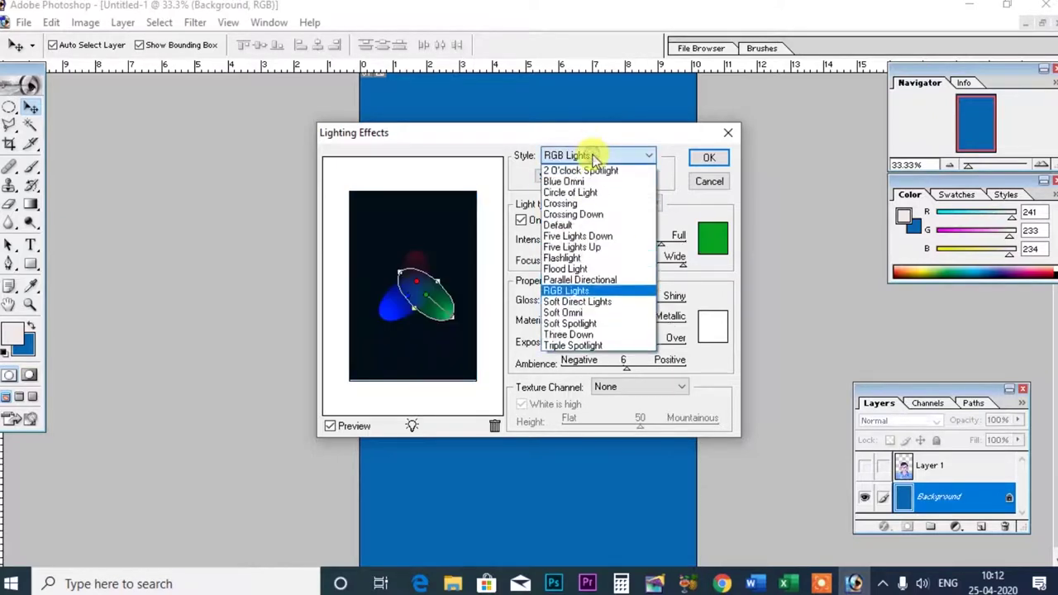
left_click(578, 300)
left_click(576, 163)
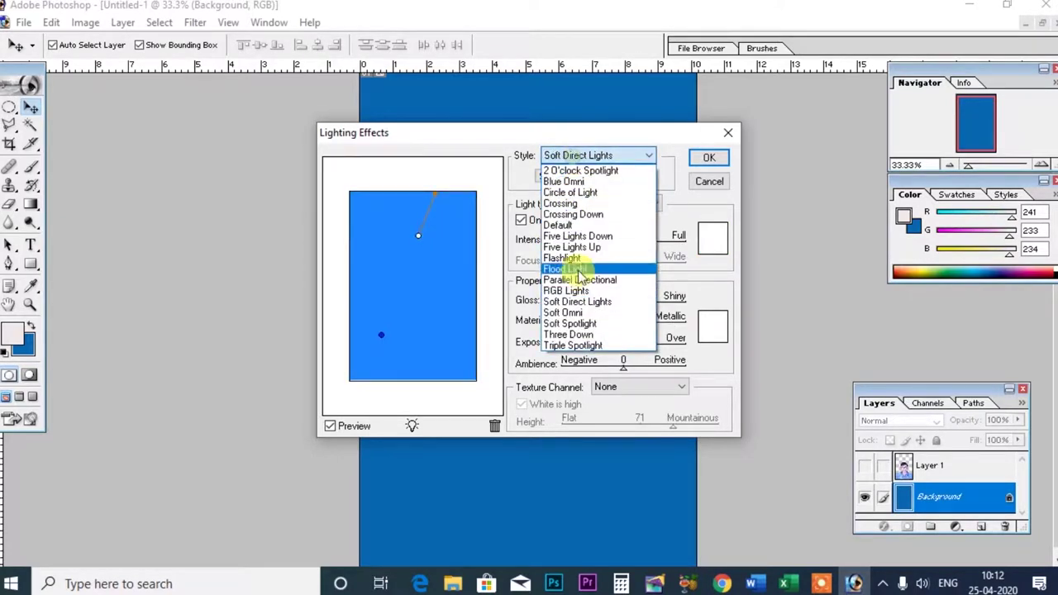
left_click(579, 324)
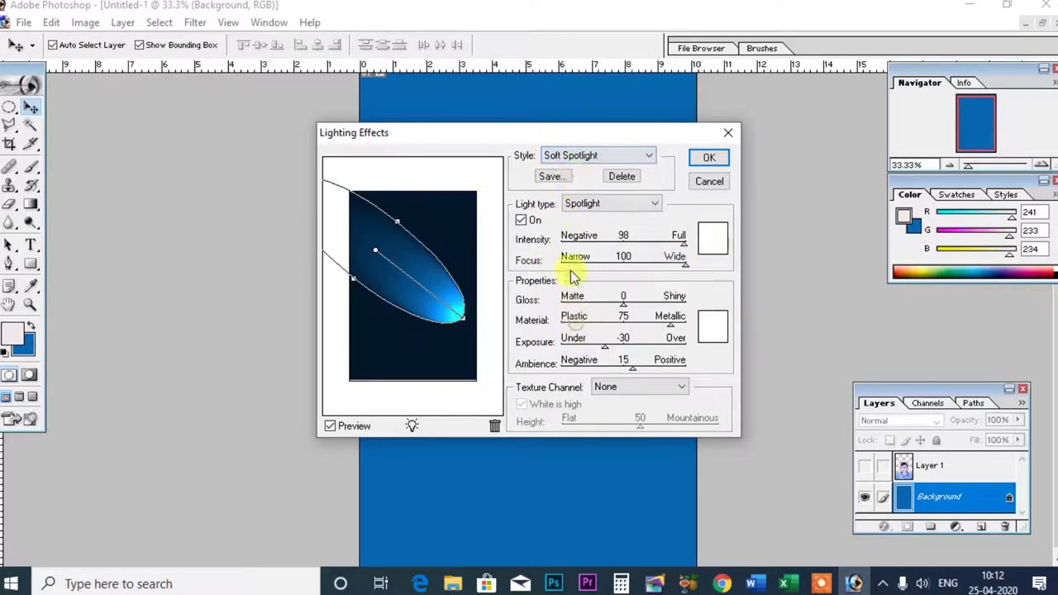
left_click(579, 161)
left_click(574, 334)
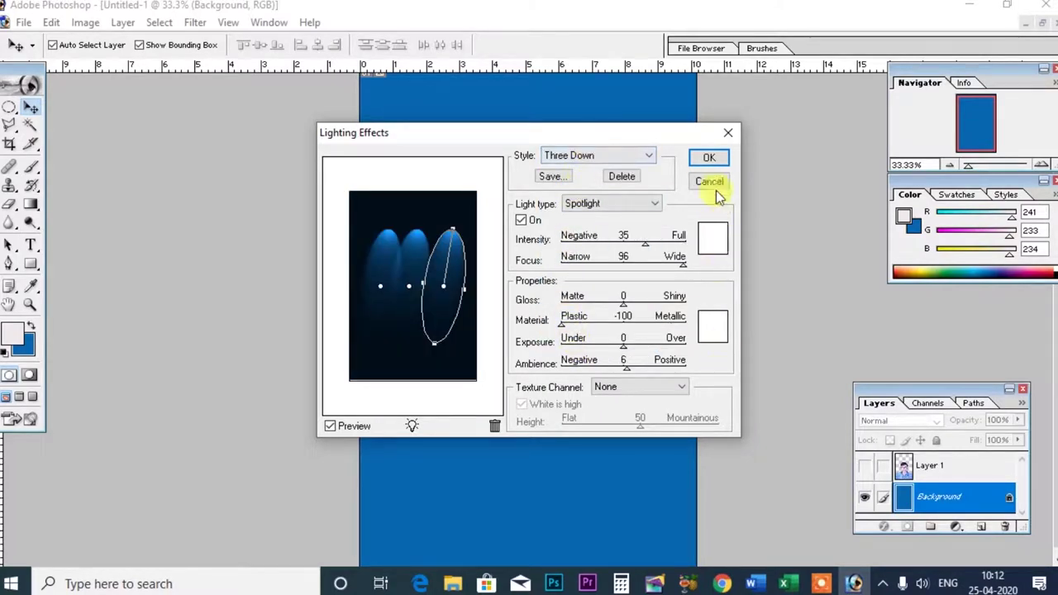
Step: Apply the Three Down lighting, compare it behind the portrait, then undo it
left_click(709, 158)
left_click(864, 467)
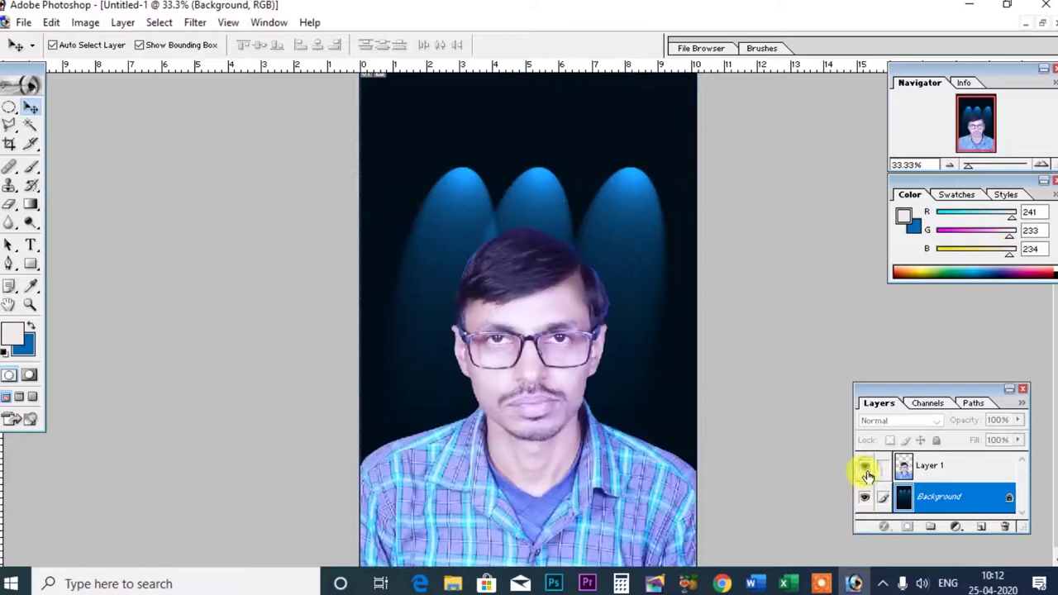
left_click(864, 468)
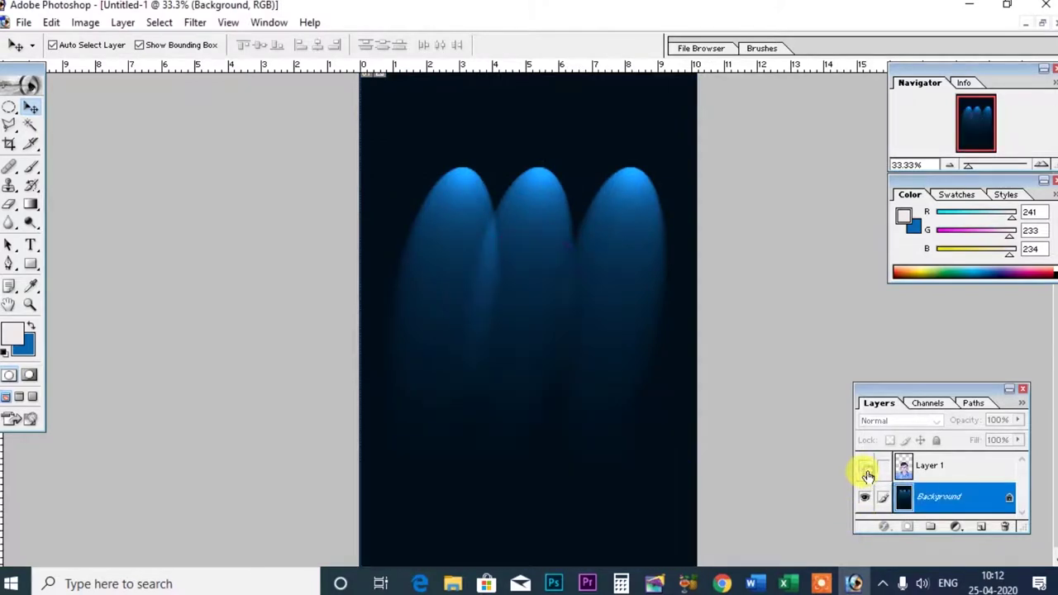
key("ctrl+z")
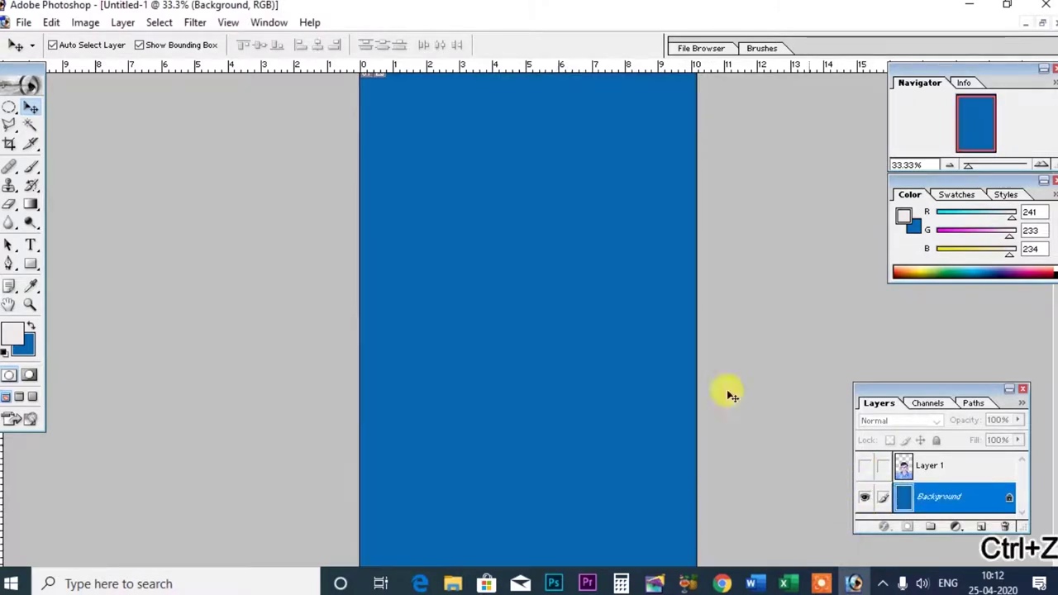
Step: Open Lighting Effects and pick the Blue Omni style after trying Triple Spotlight
left_click(195, 22)
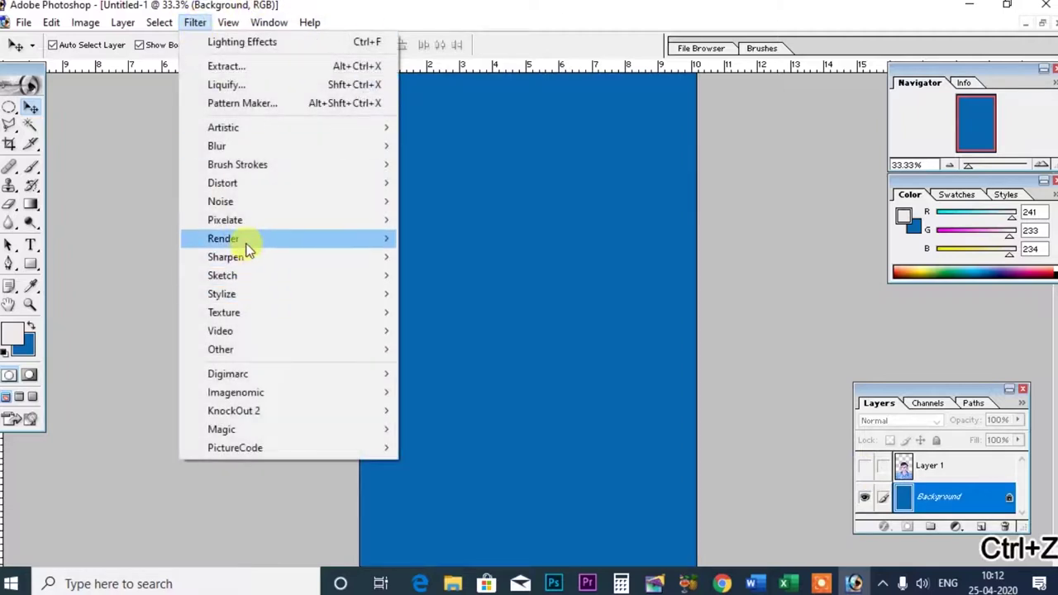
left_click(428, 313)
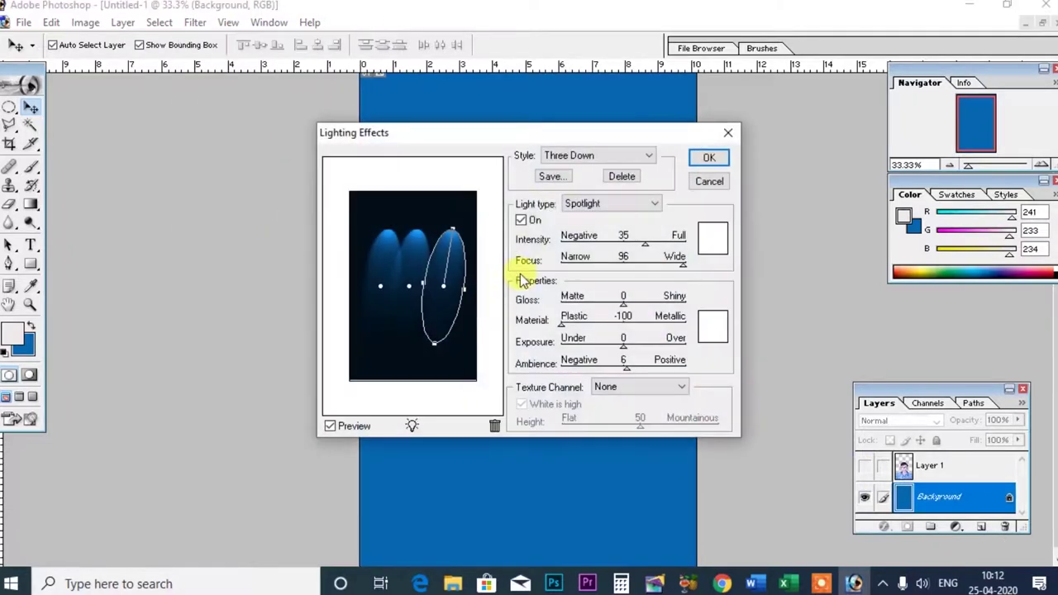
left_click(581, 157)
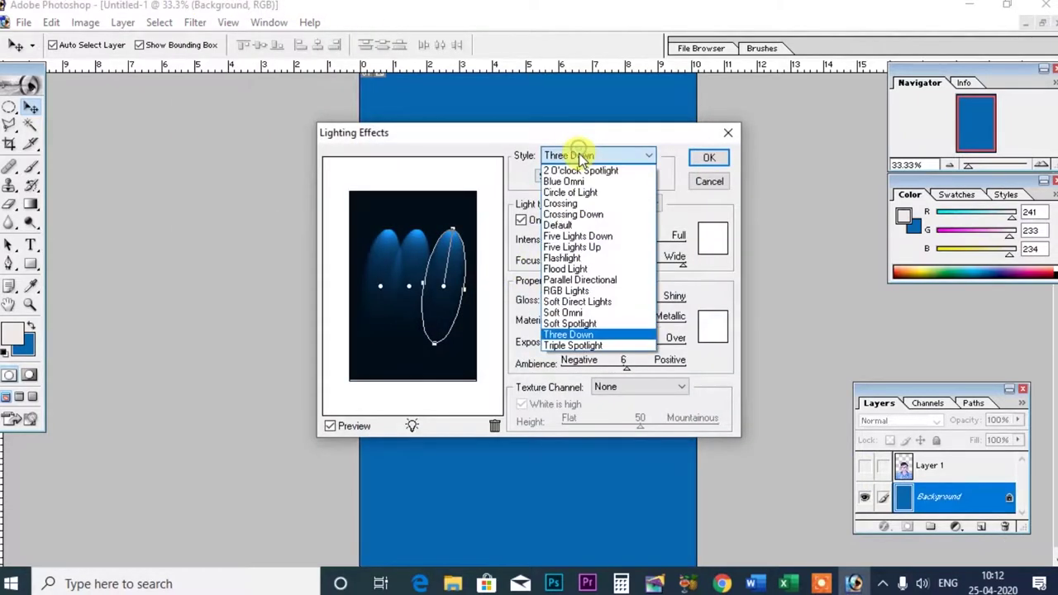
left_click(576, 347)
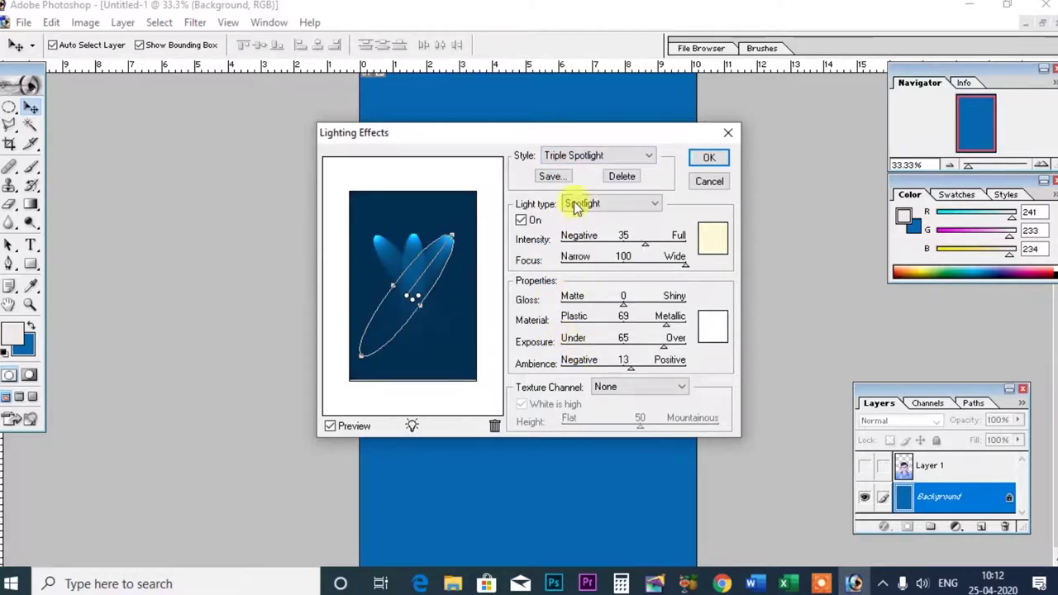
left_click(578, 155)
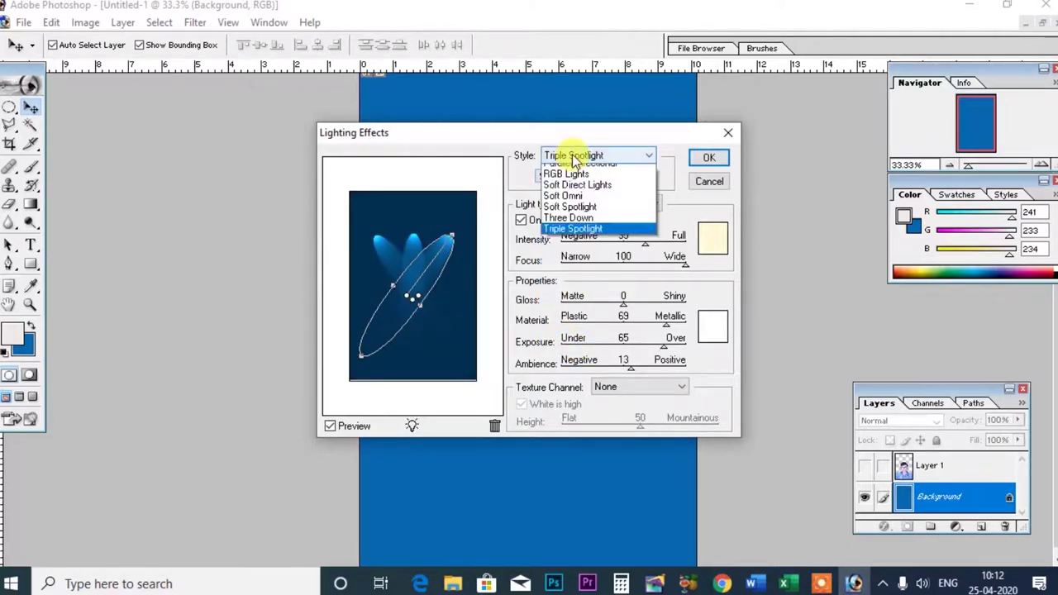
left_click(568, 180)
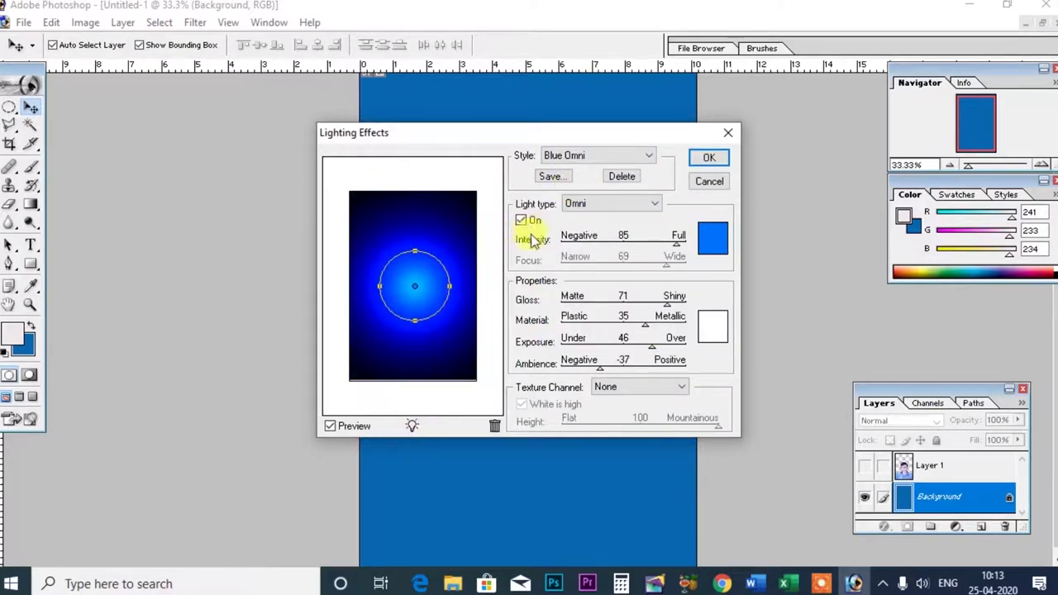
Step: Add a red spotlight at the preview's lower left
mouse_move(411, 427)
left_mouse_down()
mouse_move(427, 345)
mouse_move(398, 351)
mouse_move(421, 332)
left_mouse_up()
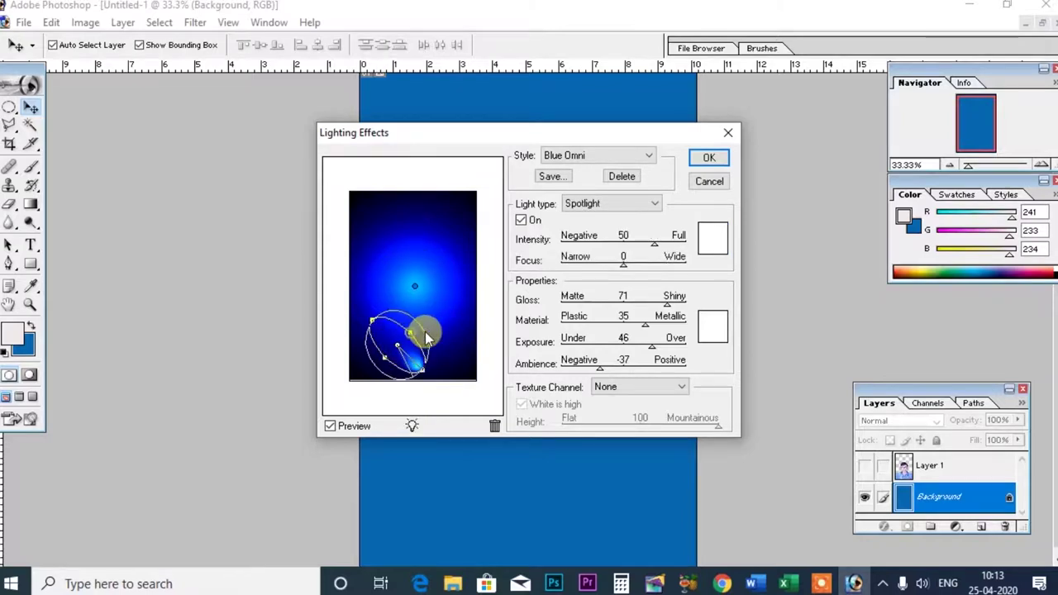
left_click(712, 238)
left_click(259, 280)
left_click(426, 261)
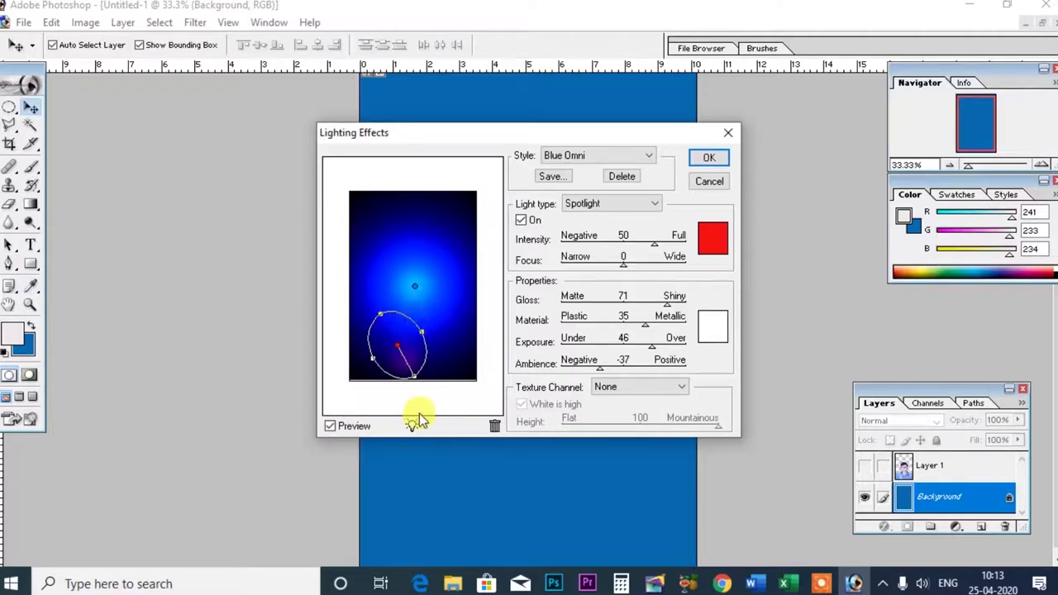
Step: Add a yellow spotlight at the top right and apply the lighting
left_click_drag(412, 427, 445, 215)
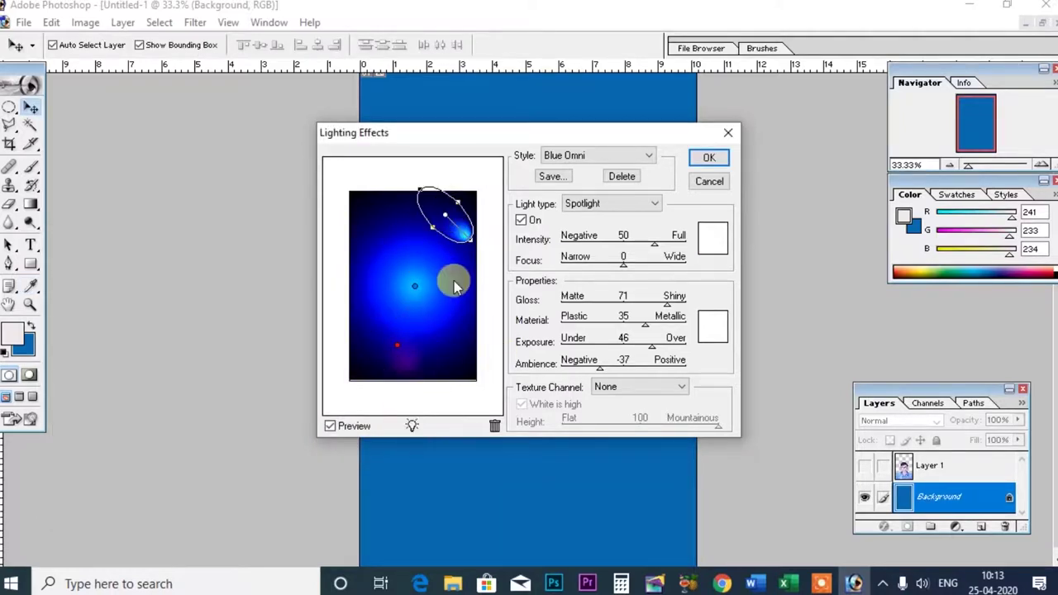
left_click(716, 240)
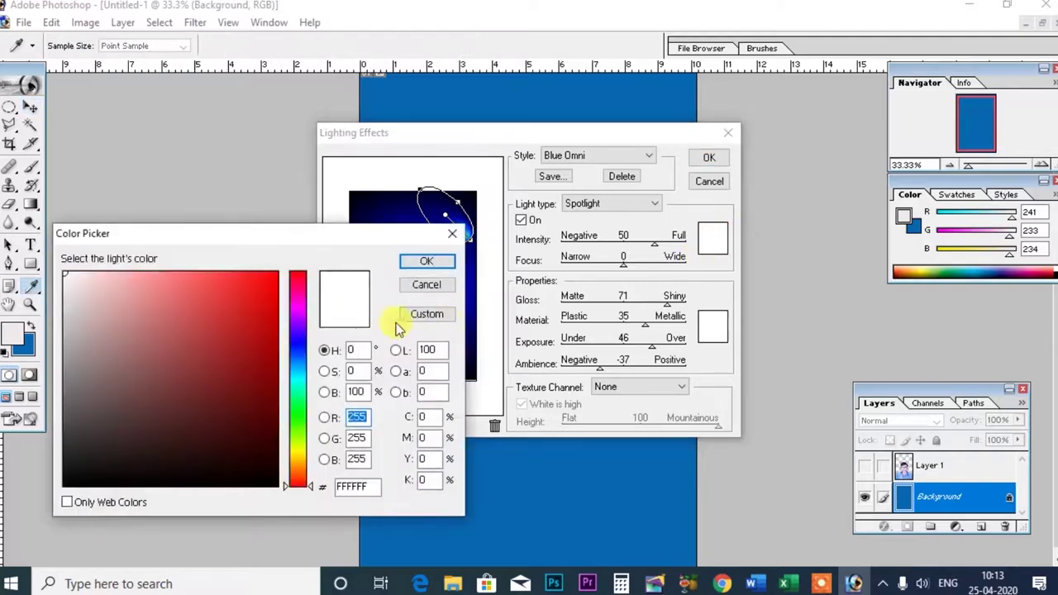
left_click(298, 457)
left_click(254, 283)
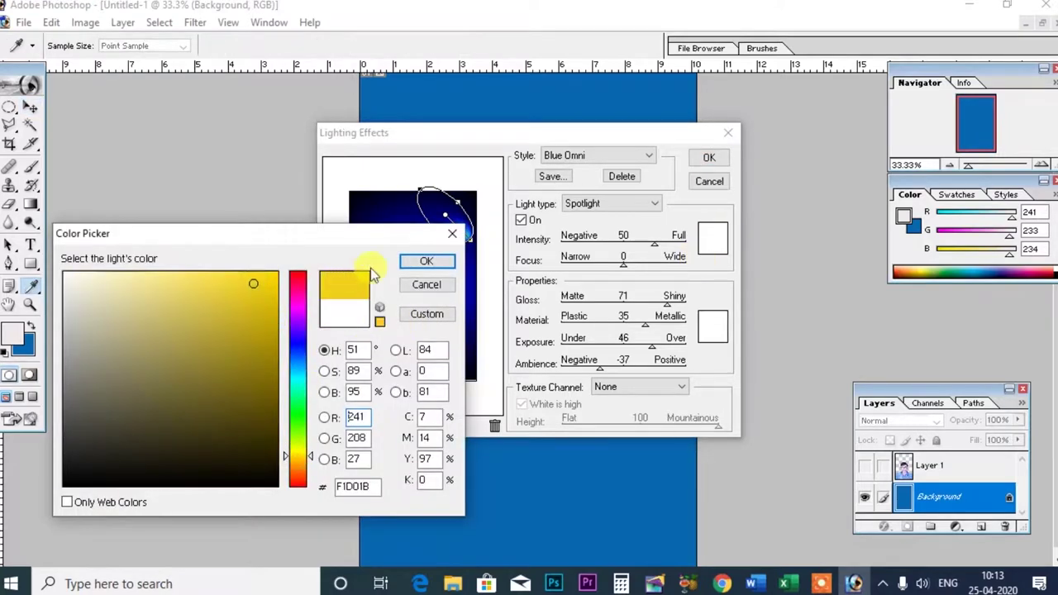
left_click(422, 261)
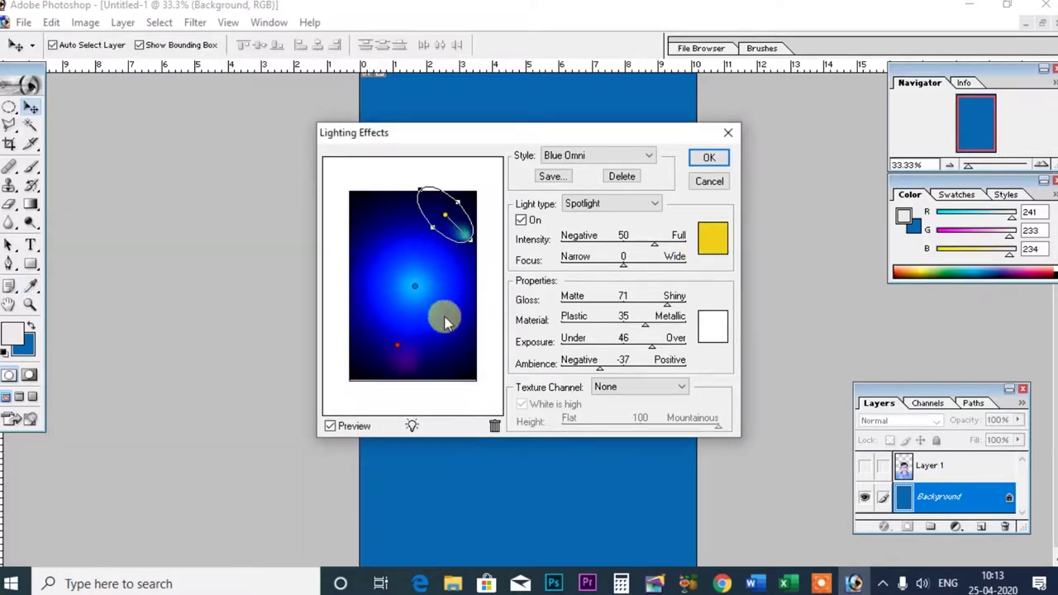
left_click(698, 159)
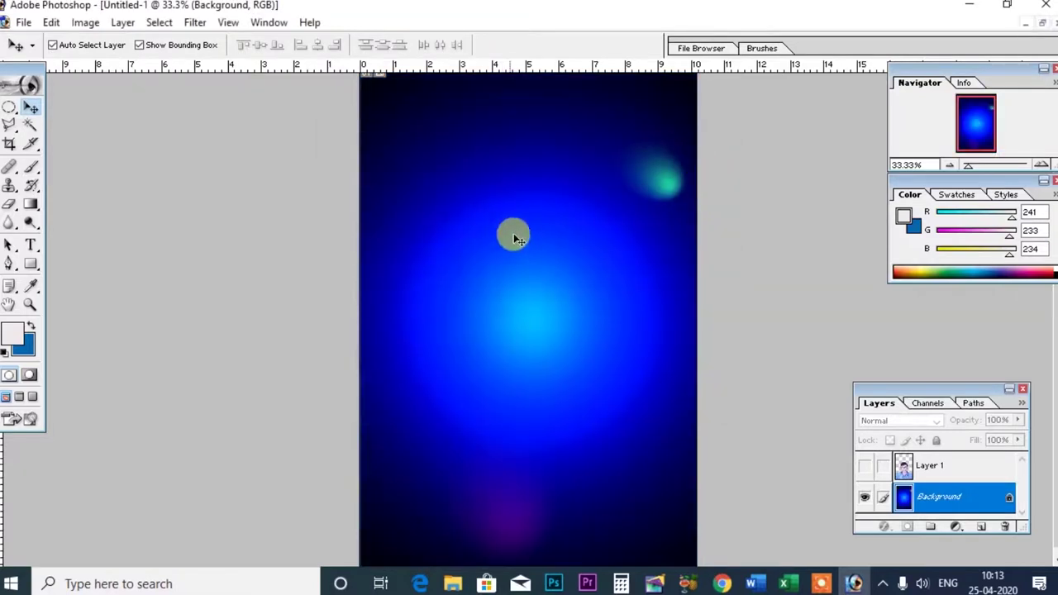
Step: Toggle the portrait layer's visibility to compare it against the lit background
left_click(865, 466)
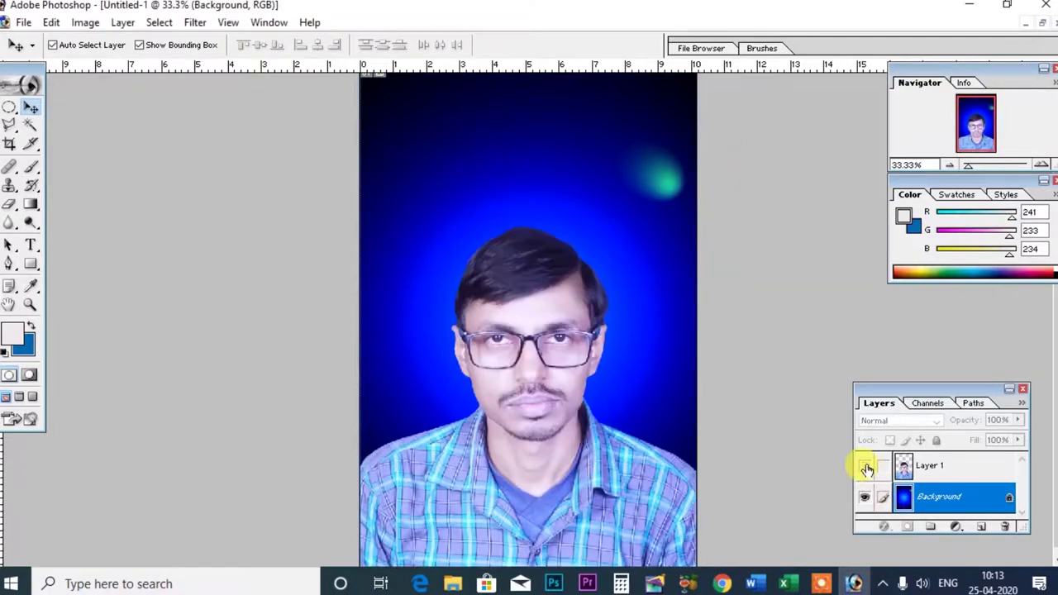
left_click(864, 467)
left_click(865, 466)
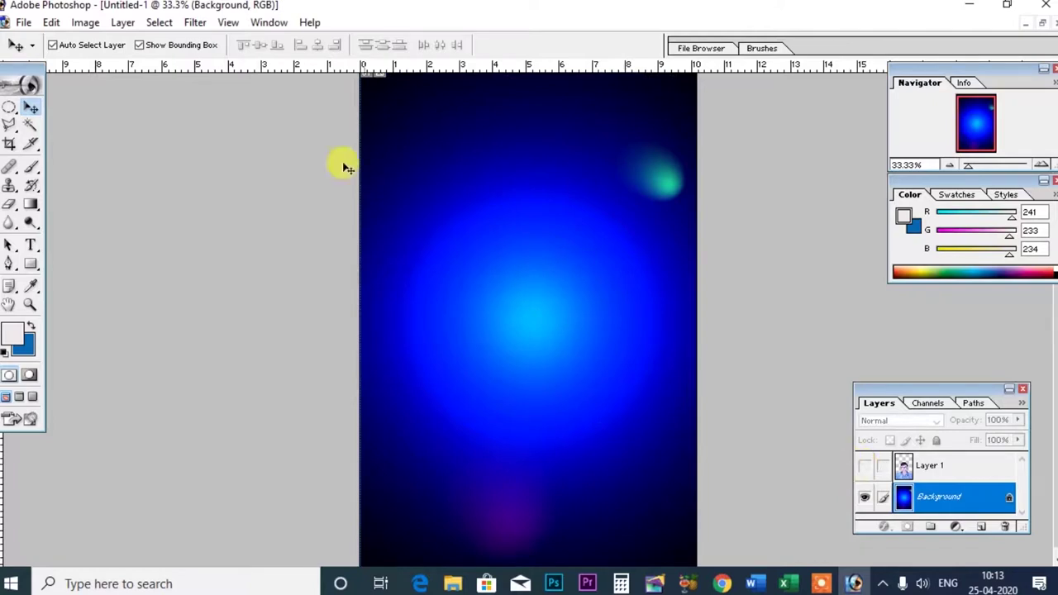
Step: Undo the Lighting Effects so the background returns to plain blue
left_click(195, 23)
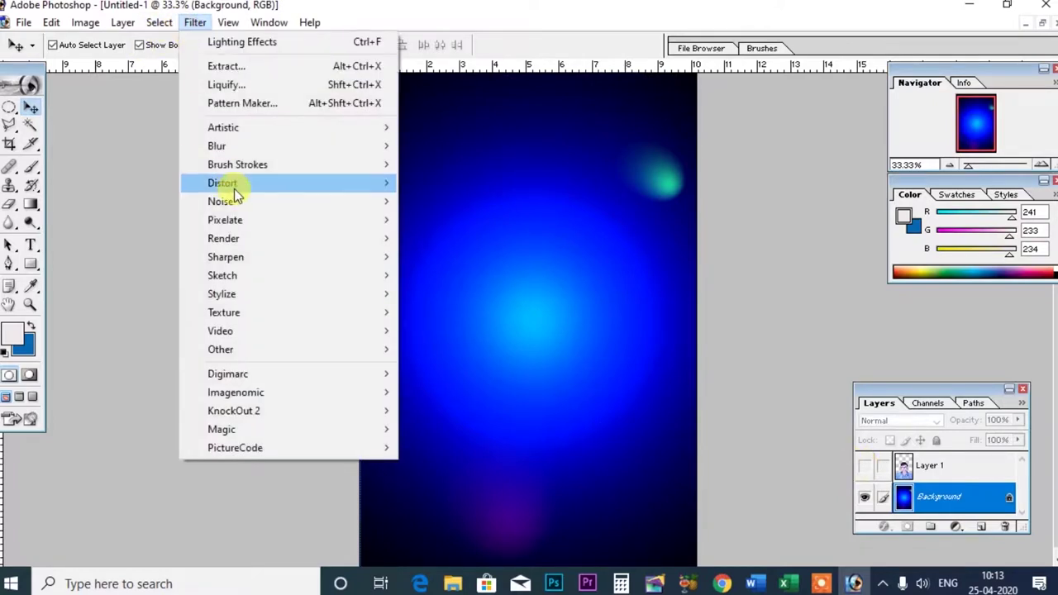
left_click(506, 14)
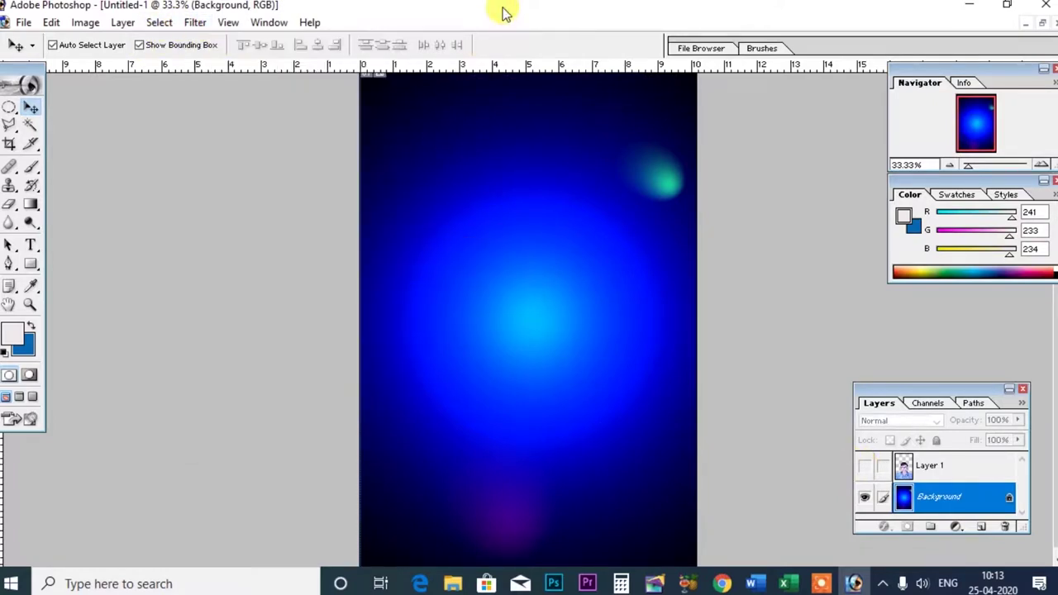
key("ctrl+z")
left_click(195, 23)
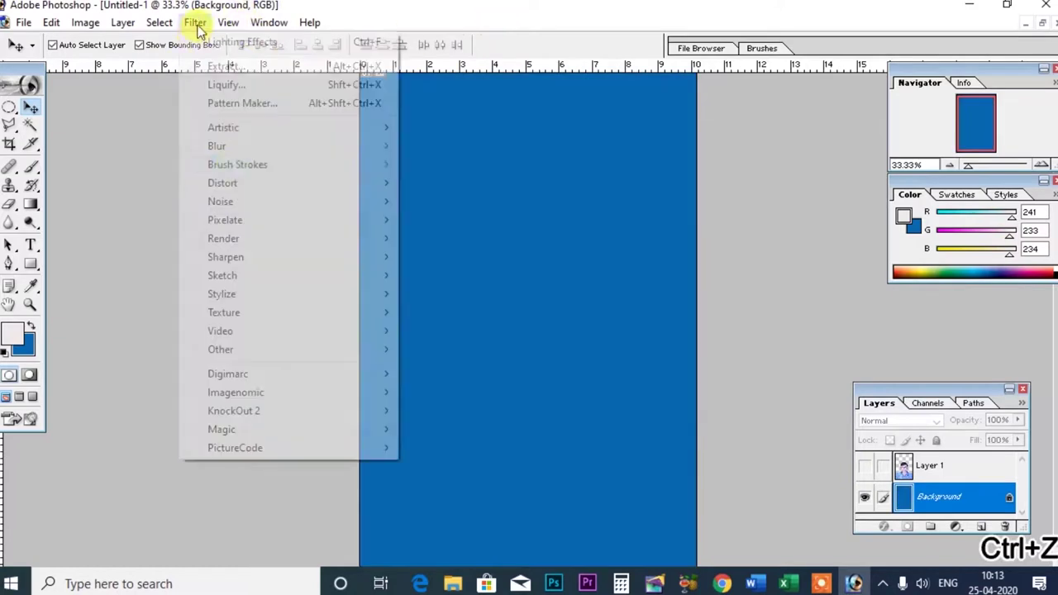
Step: Reopen Lighting Effects, delete the yellow spotlight, and reposition the omni and red lights
mouse_move(223, 238)
left_click(431, 309)
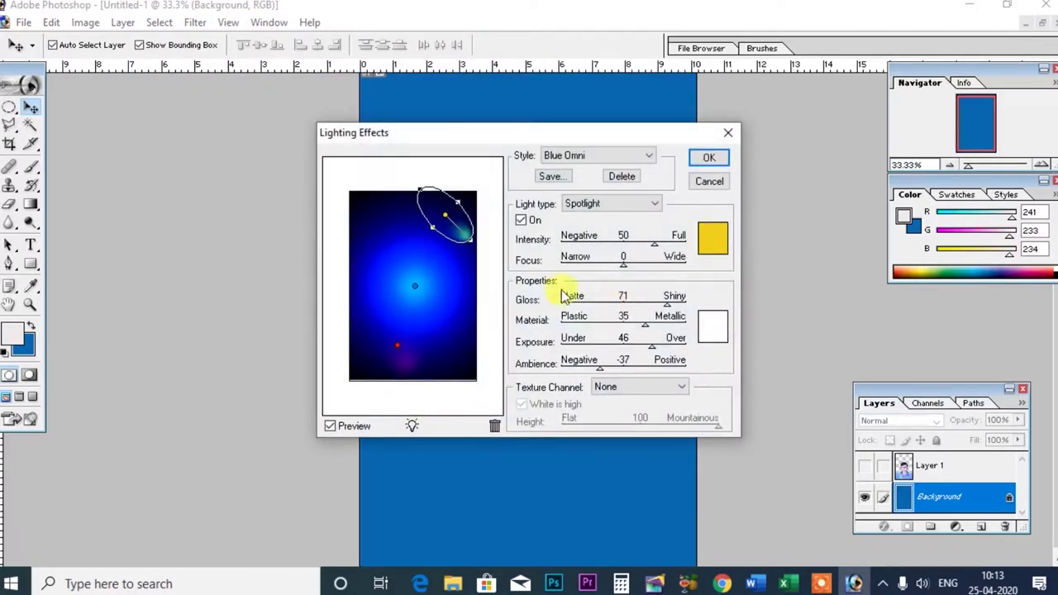
left_click(444, 216)
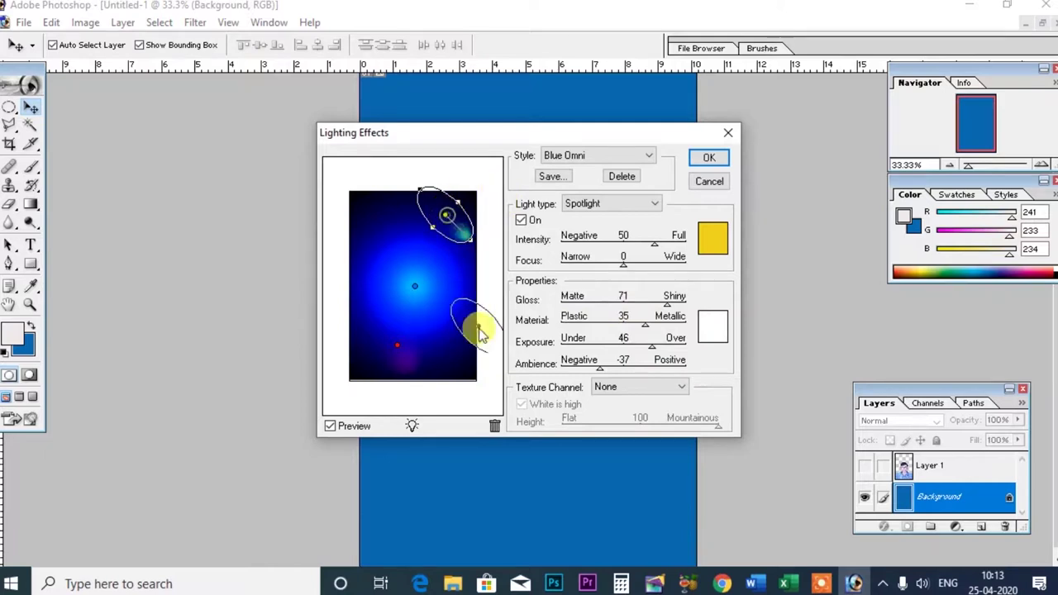
left_click_drag(449, 221, 494, 424)
left_click(416, 321)
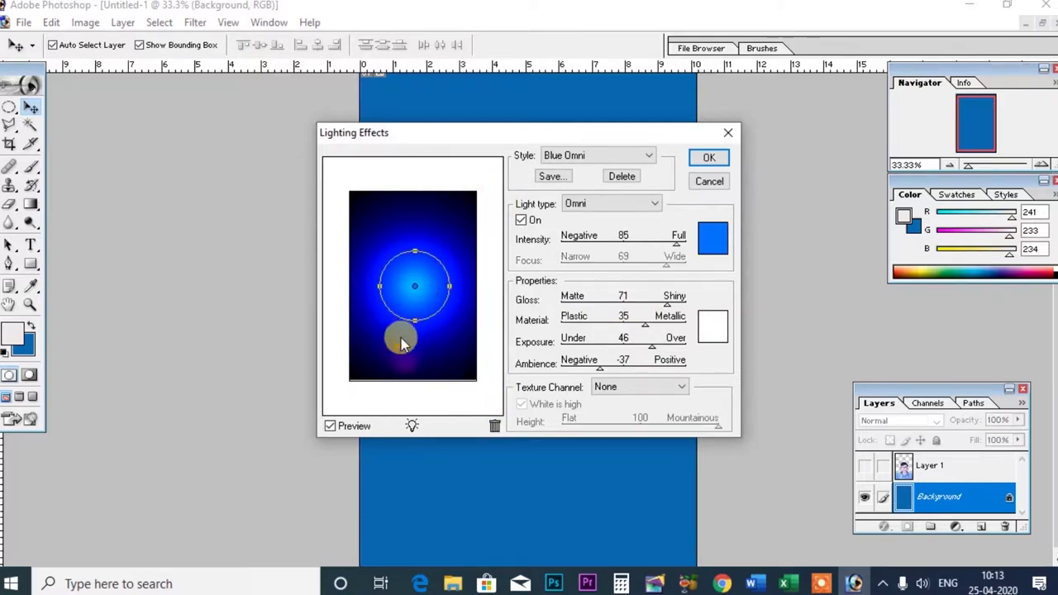
mouse_move(416, 321)
left_mouse_down()
mouse_move(393, 357)
mouse_move(397, 345)
left_mouse_up()
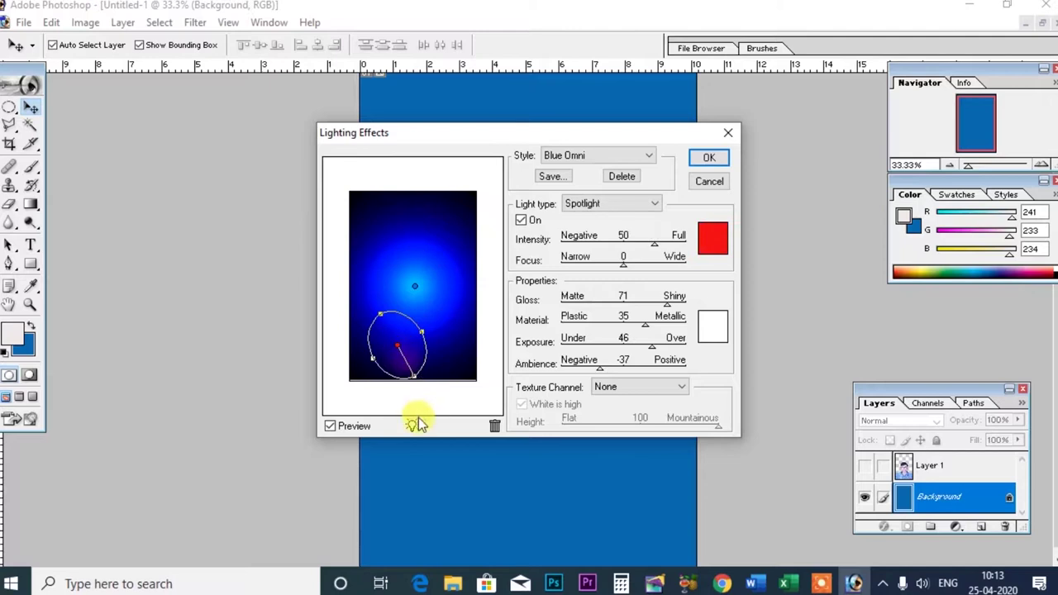
left_click_drag(411, 429, 396, 348)
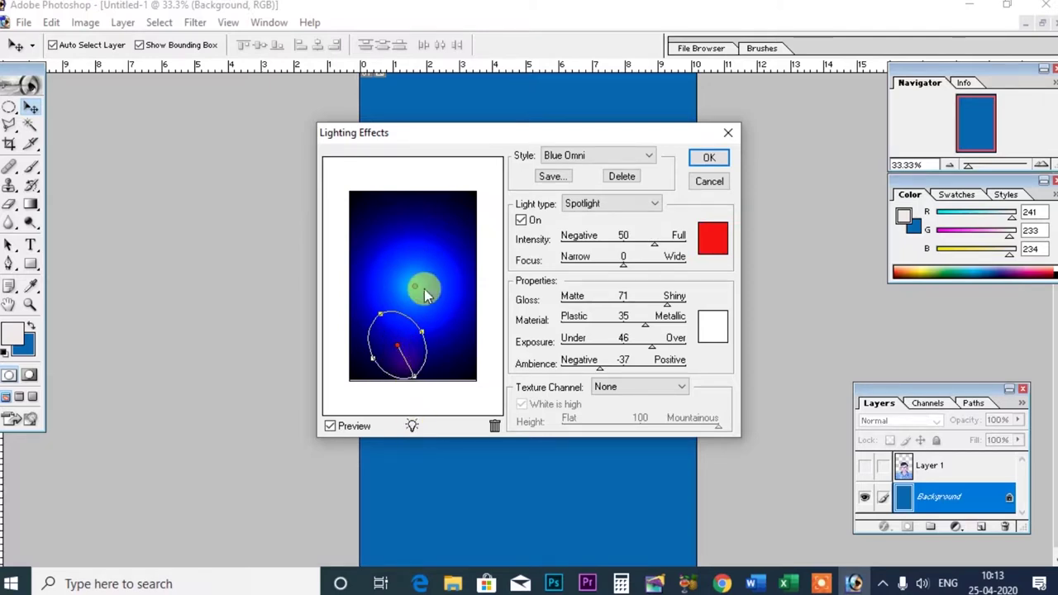
Step: Keep the Blue Omni style and leave the red light as a Spotlight
left_click(595, 158)
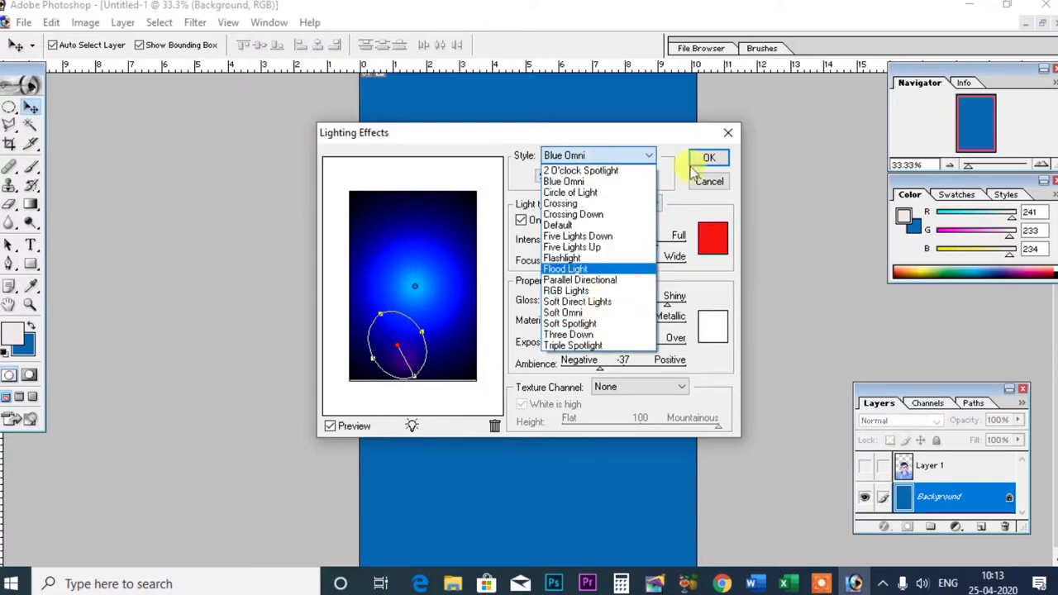
left_click(649, 126)
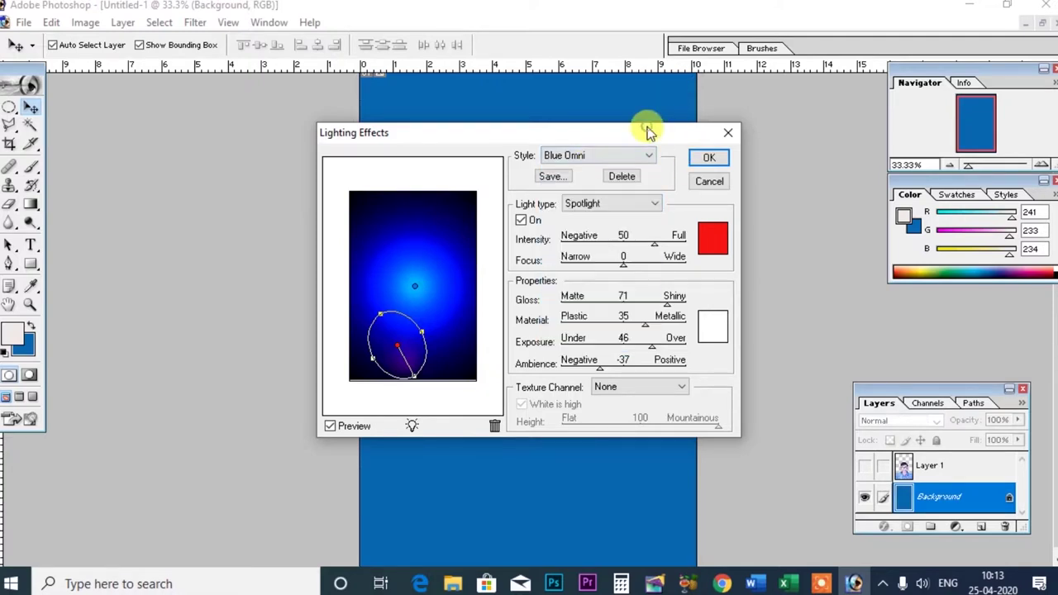
left_click(590, 206)
left_click(584, 219)
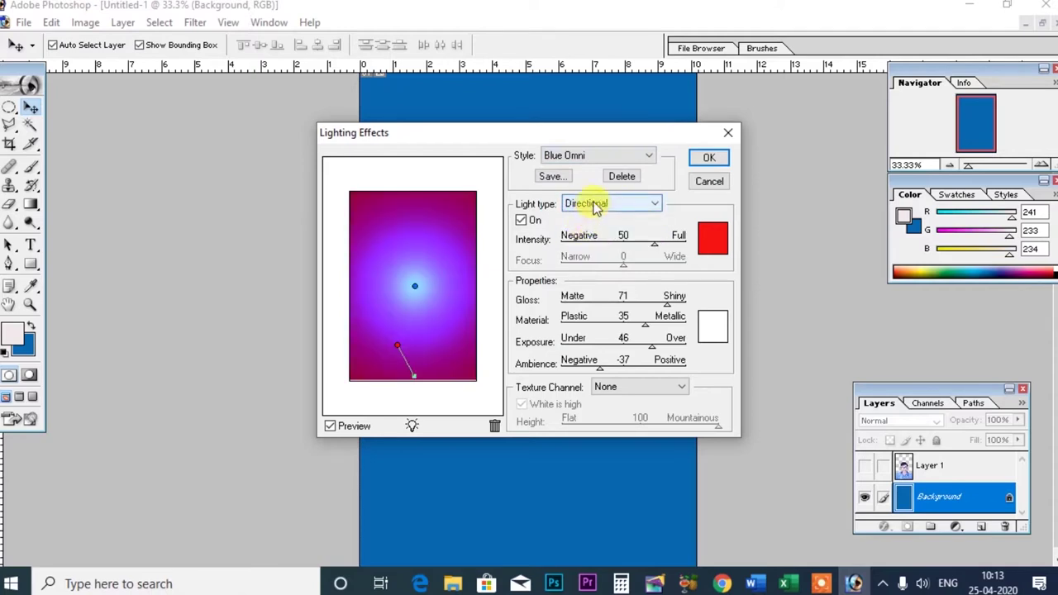
left_click(591, 203)
left_click(590, 242)
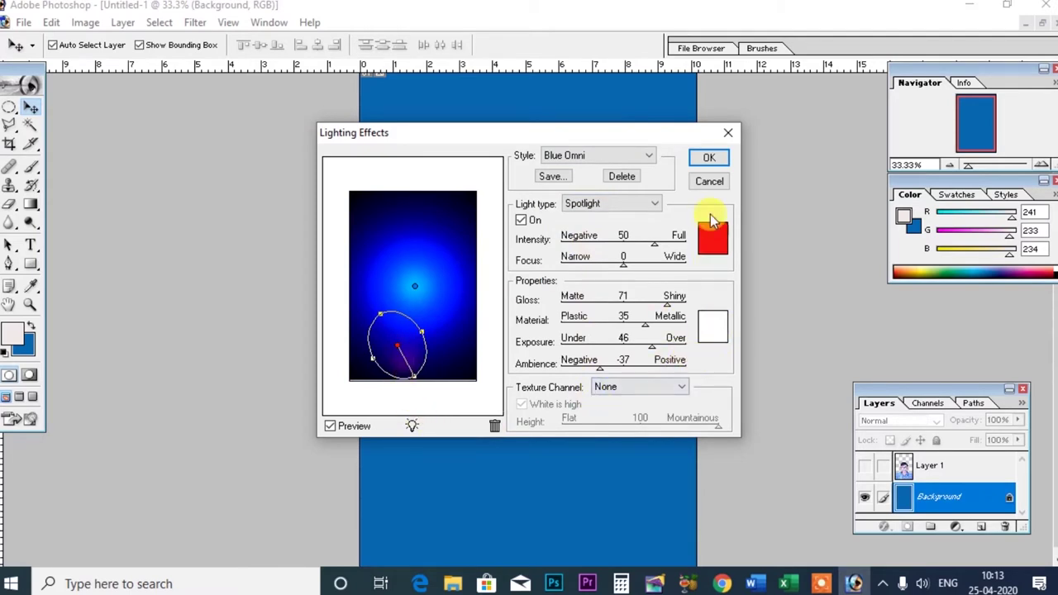
Step: Apply the Blue Omni and red spotlight lighting, show the portrait, and stop recording
left_click(709, 157)
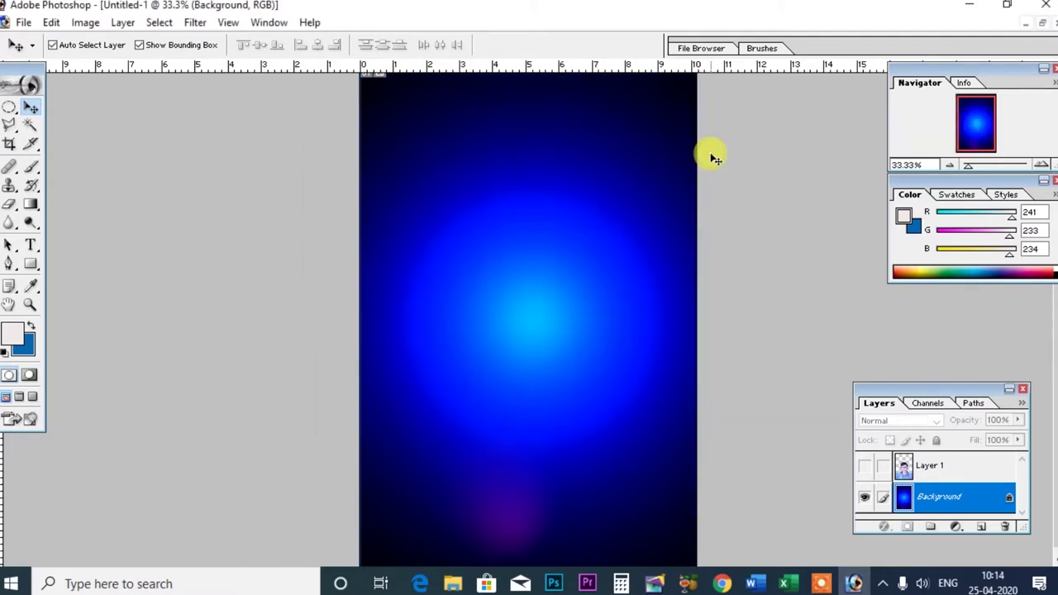
left_click(865, 469)
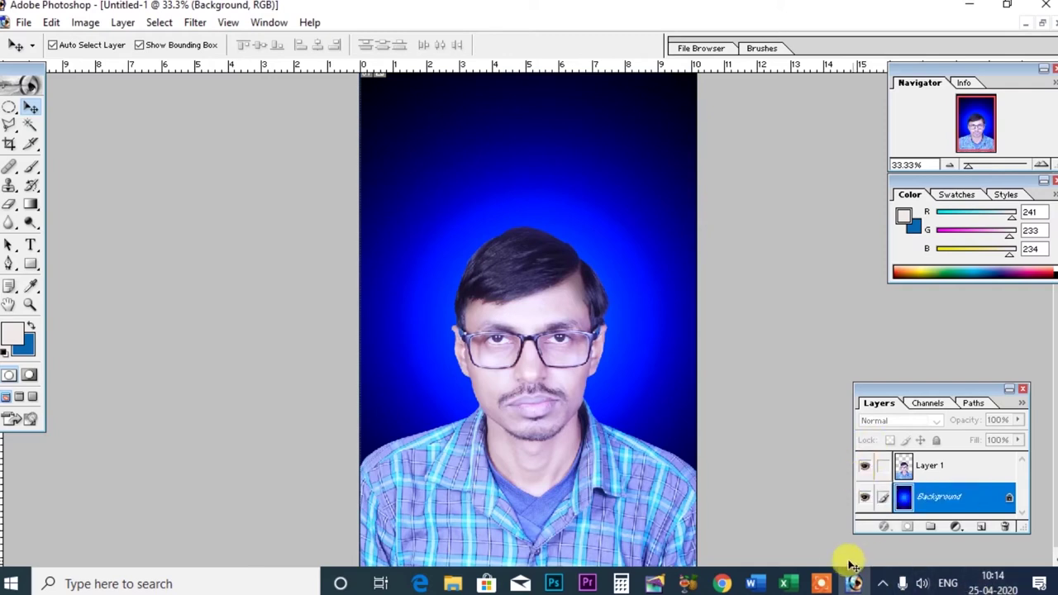
left_click(821, 584)
left_click(588, 556)
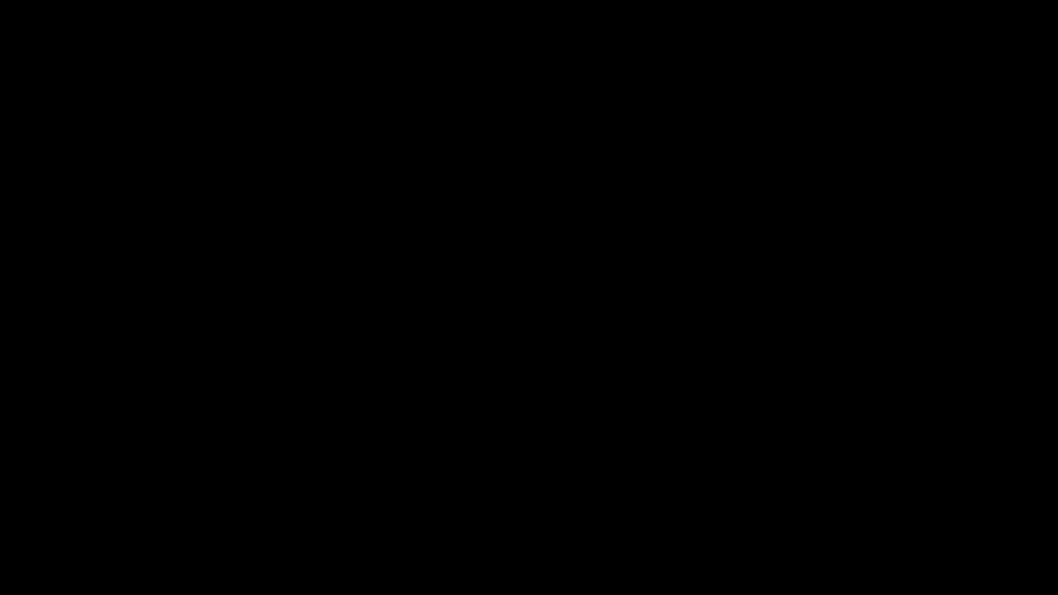